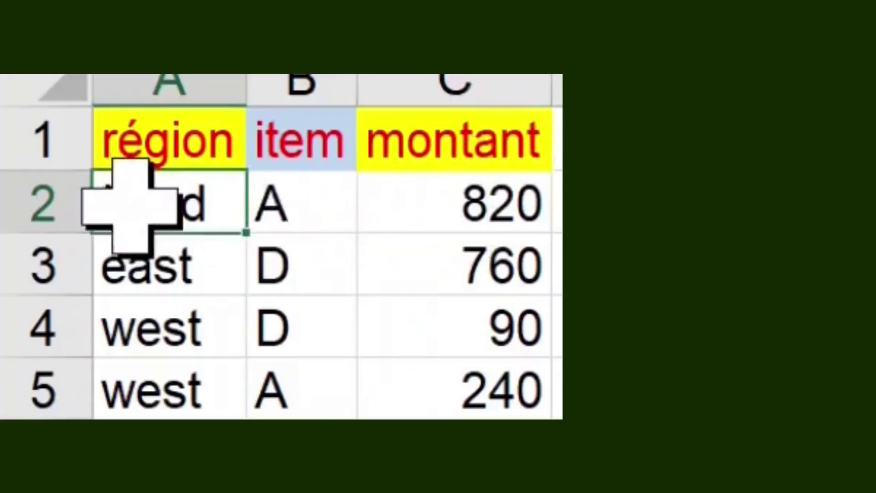
# Step: Enter nord as the région criterion in cell H1
pyautogui.click(176, 324)
pyautogui.click(463, 329)
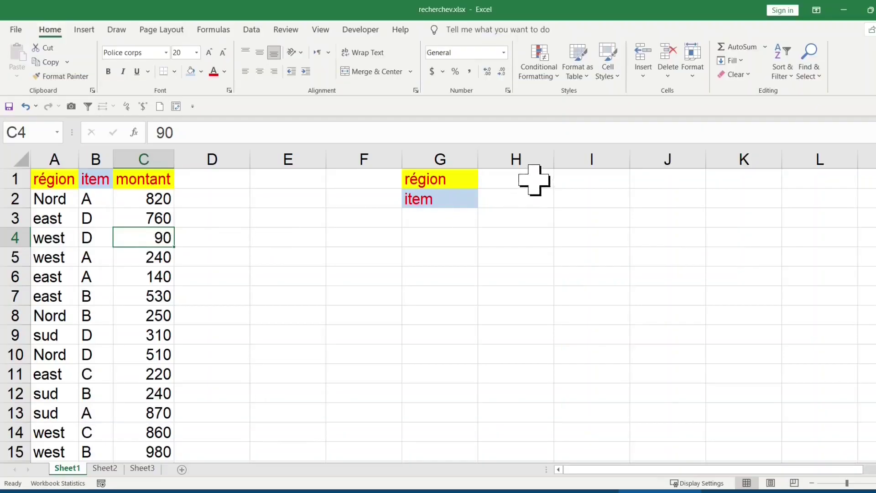
pyautogui.click(533, 180)
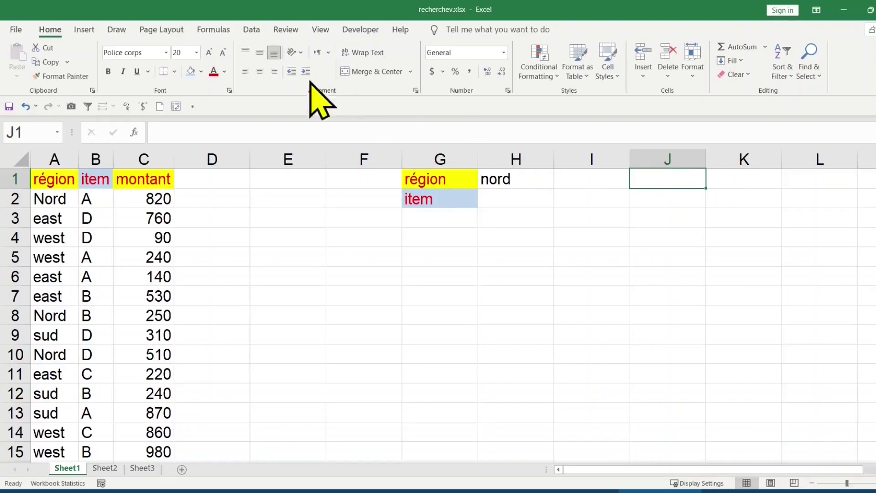
# Step: Give cell J1 a black fill and a white font colour
pyautogui.click(201, 72)
pyautogui.click(203, 105)
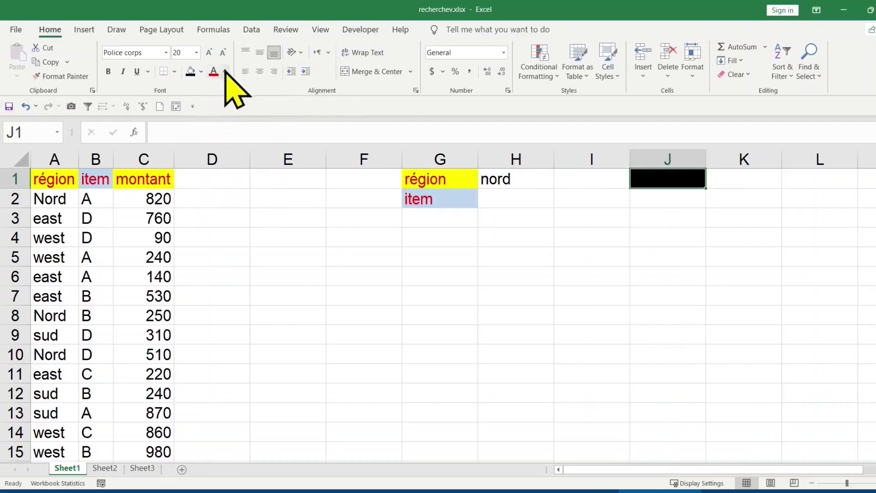
pyautogui.click(224, 72)
pyautogui.click(213, 120)
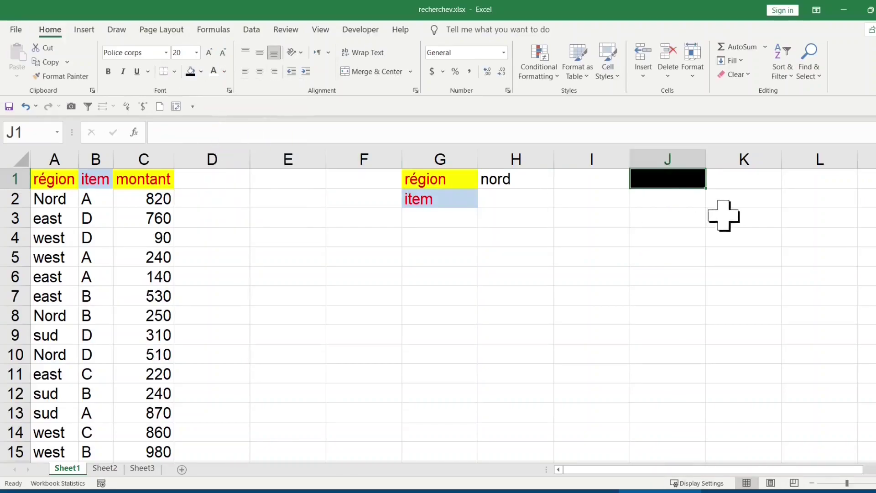
# Step: Begin a VLOOKUP formula in cell J1
pyautogui.write('=v')
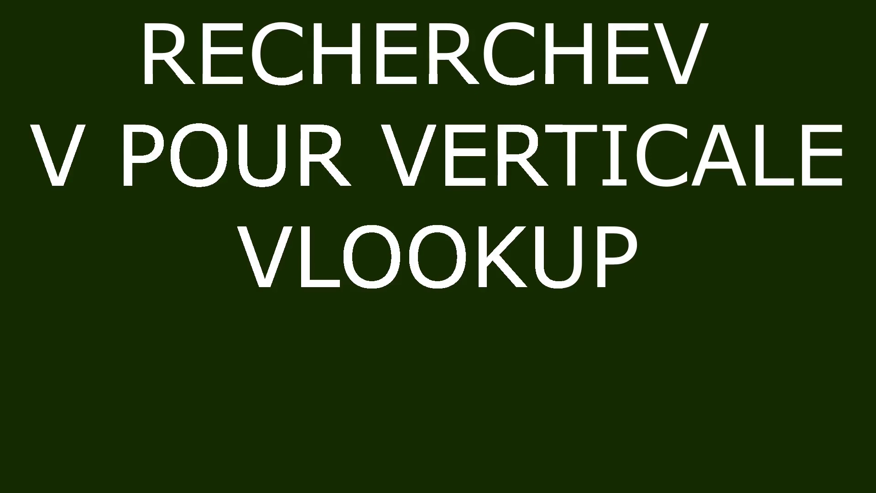
pyautogui.write('look')
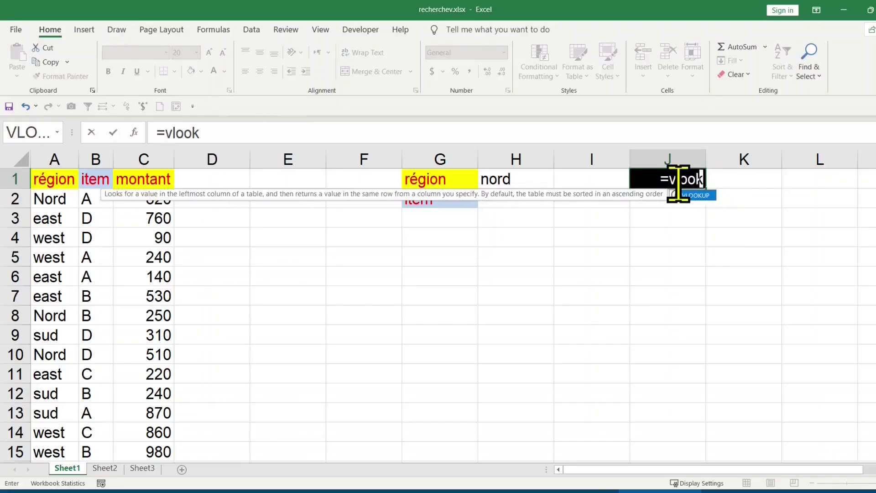
pyautogui.press('Tab')
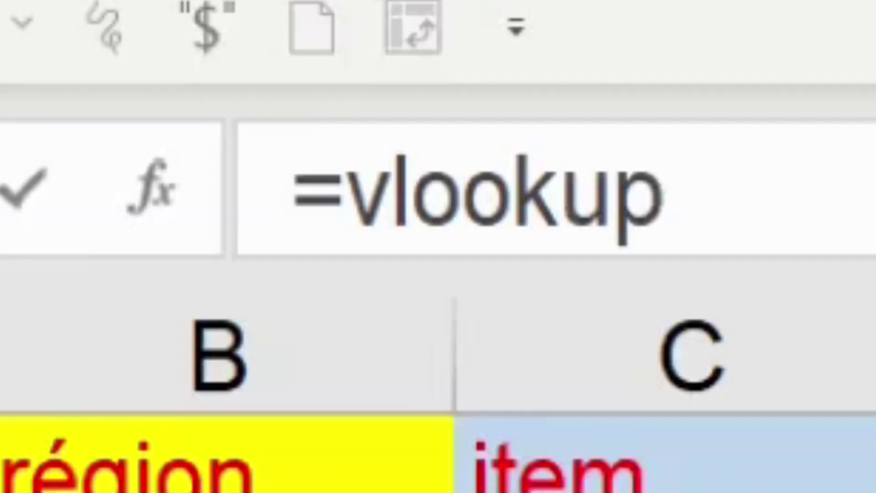
# Step: Insert VLOOKUP in cell G4 of Sheet3 and examine its function arguments, including Range_lookup
pyautogui.press('Tab')
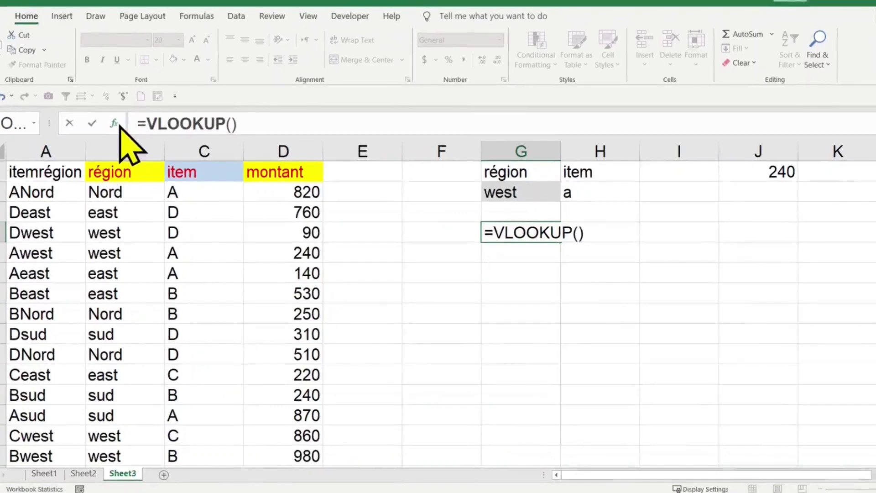
pyautogui.hotkey('ctrl', 'a')
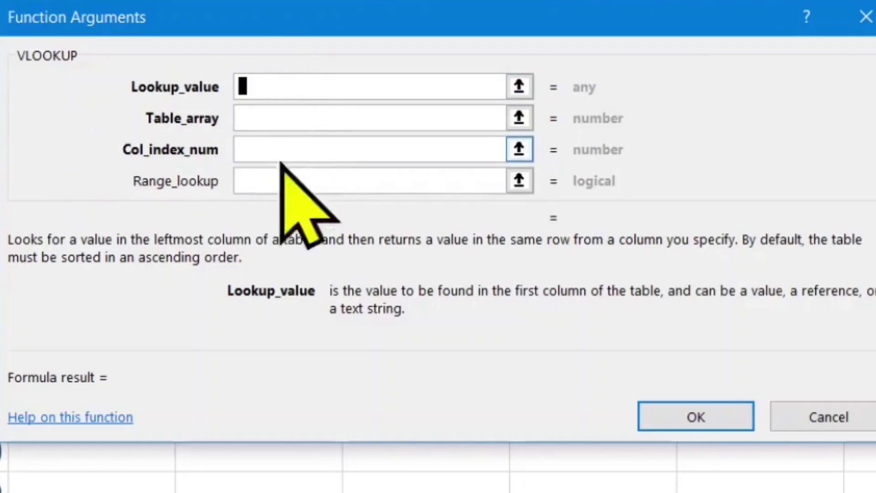
pyautogui.click(283, 182)
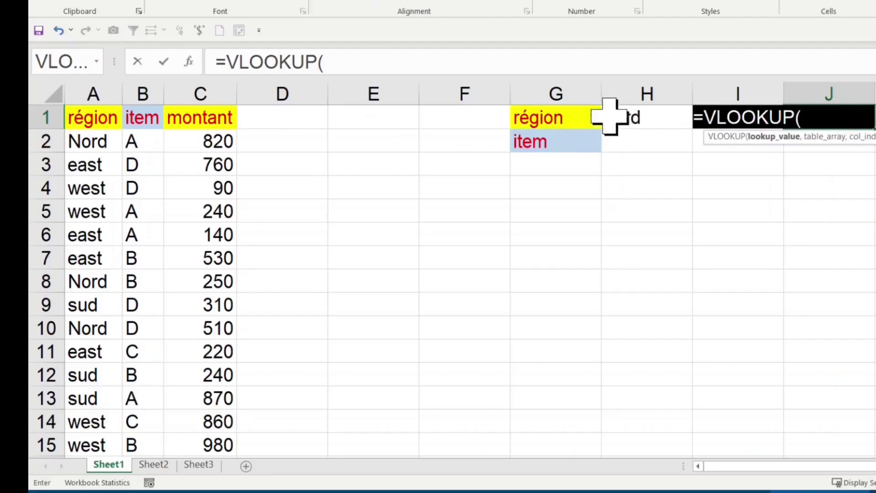
# Step: In the VLOOKUP formula in J1 on Sheet1, use H1 as the lookup value and A1:C17 as the table array
pyautogui.click(644, 117)
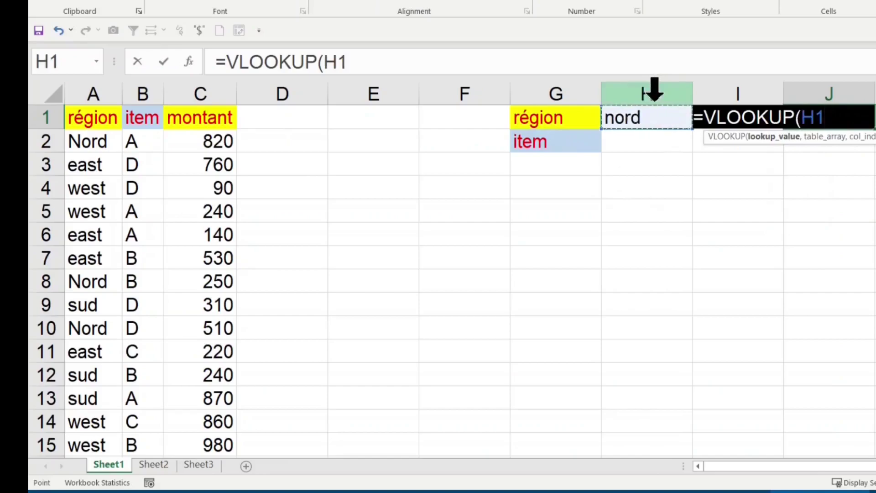
pyautogui.write(',')
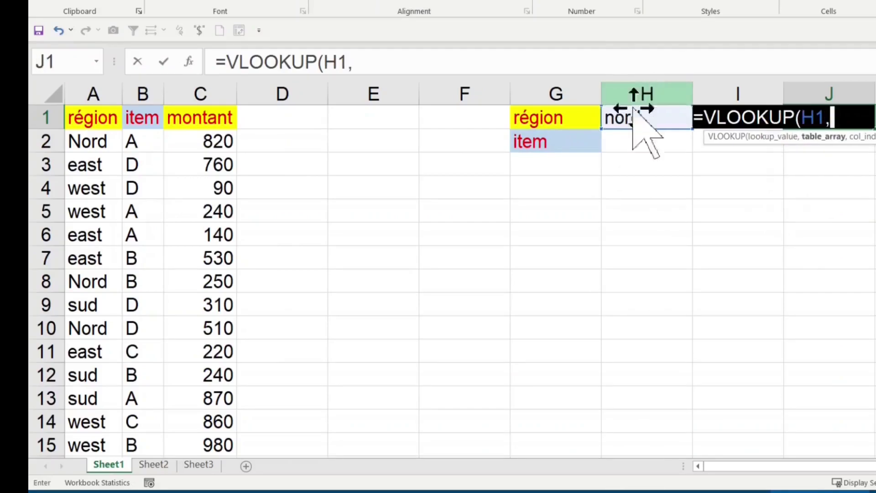
pyautogui.click(89, 118)
pyautogui.moveTo(89, 118); pyautogui.dragTo(195, 414)
pyautogui.scroll(1, 313, 333)
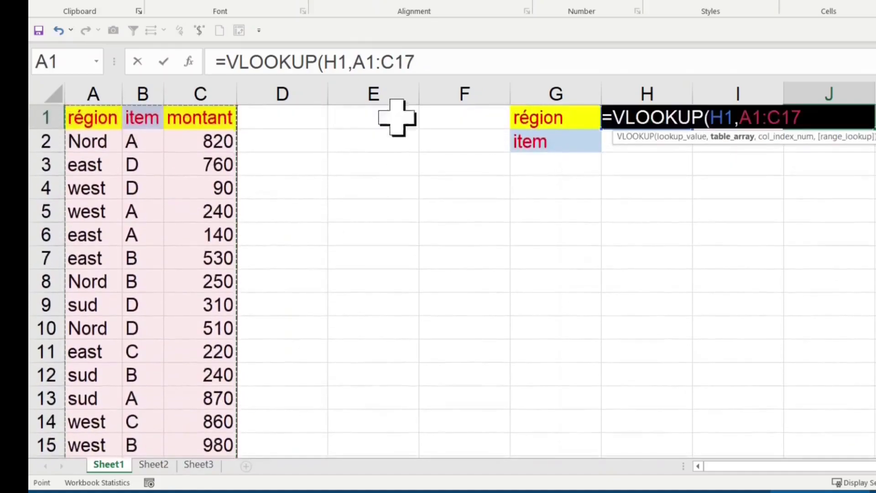
# Step: Make the table array reference in the formula absolute, as $A$1:$C$17
pyautogui.click(382, 63)
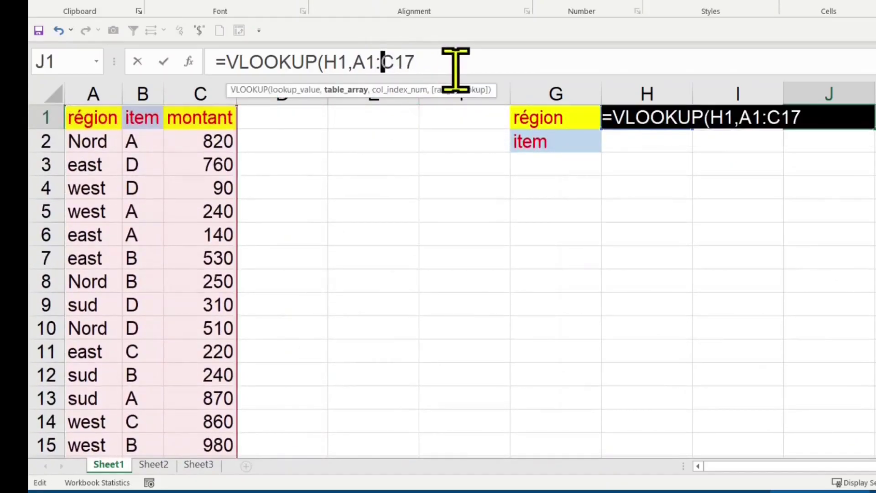
pyautogui.press('F4')
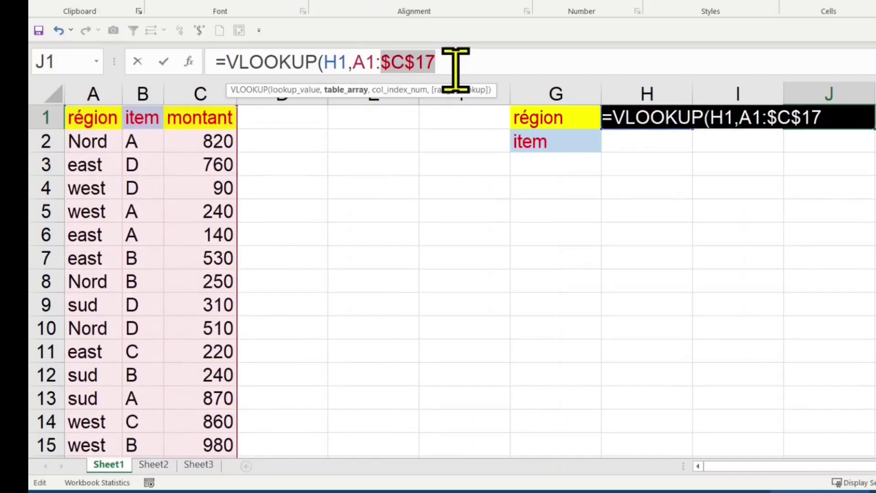
pyautogui.click(364, 63)
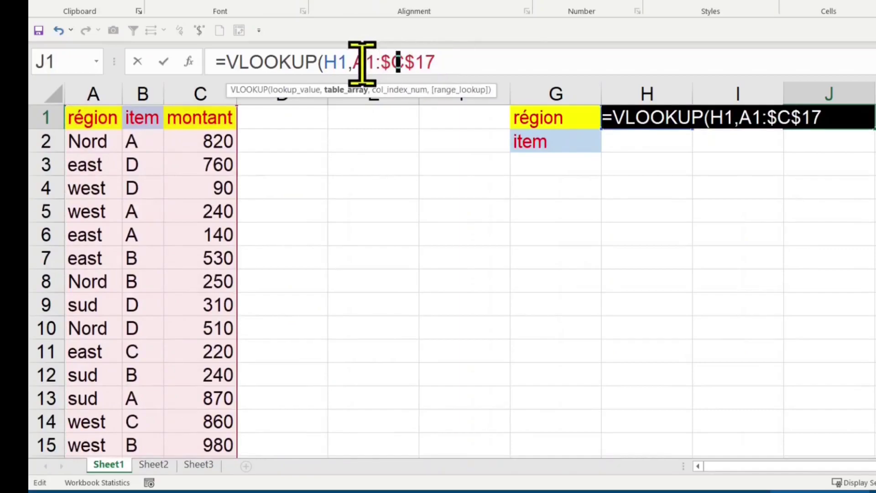
pyautogui.press('F4')
pyautogui.click(475, 58)
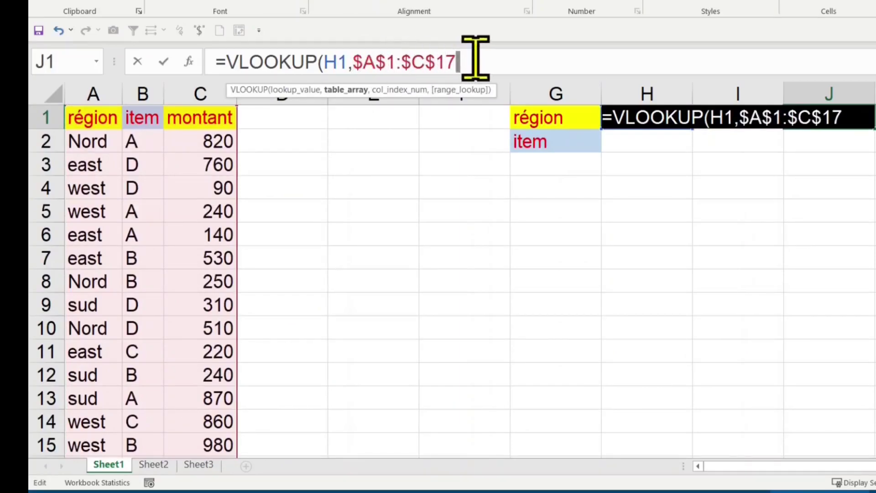
# Step: Complete the VLOOKUP with column index 3 and range lookup 0, and enter the formula
pyautogui.write(',3')
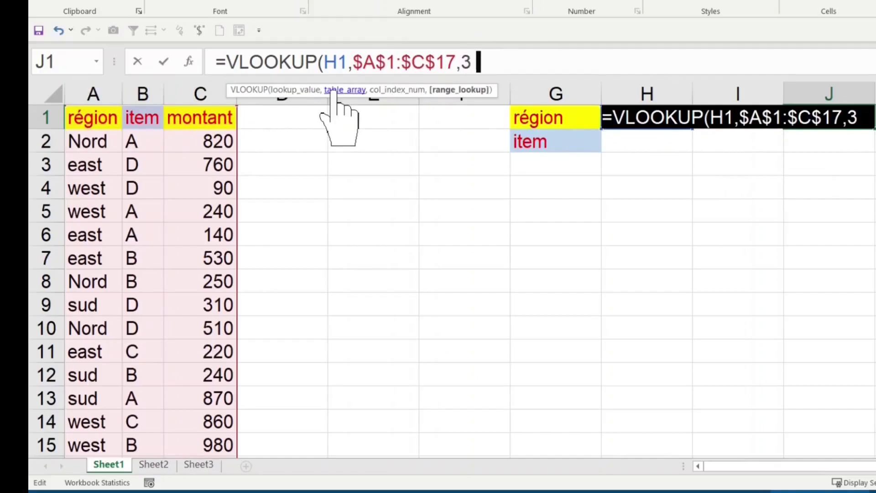
pyautogui.write(',0')
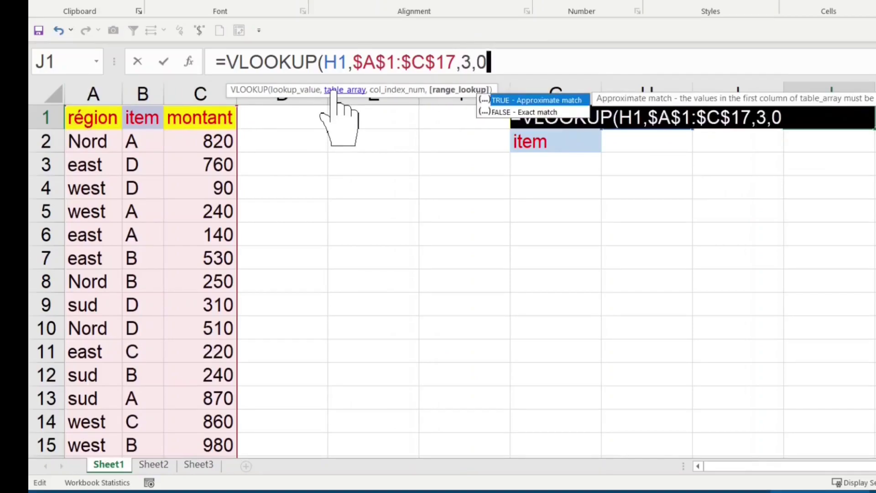
pyautogui.write(')')
pyautogui.press('Return')
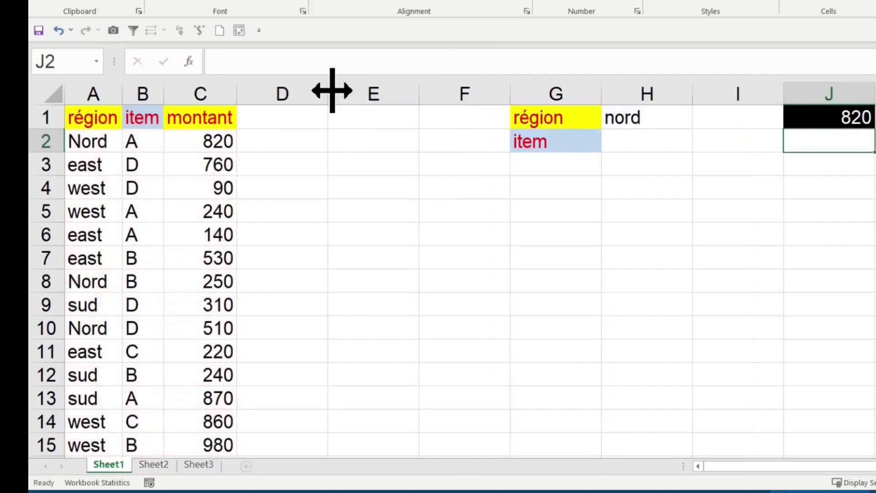
# Step: Review the formula in J1 and compare it with the Nord rows 2 and 8 of the table
pyautogui.click(840, 117)
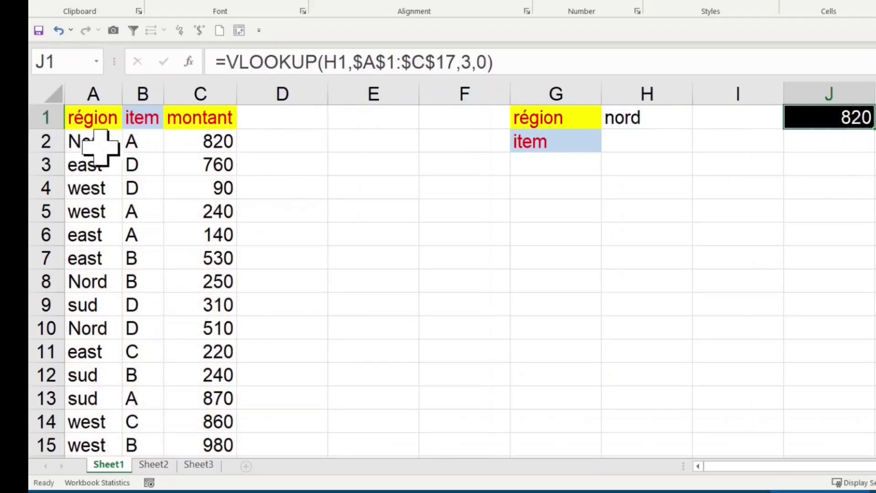
pyautogui.click(89, 139)
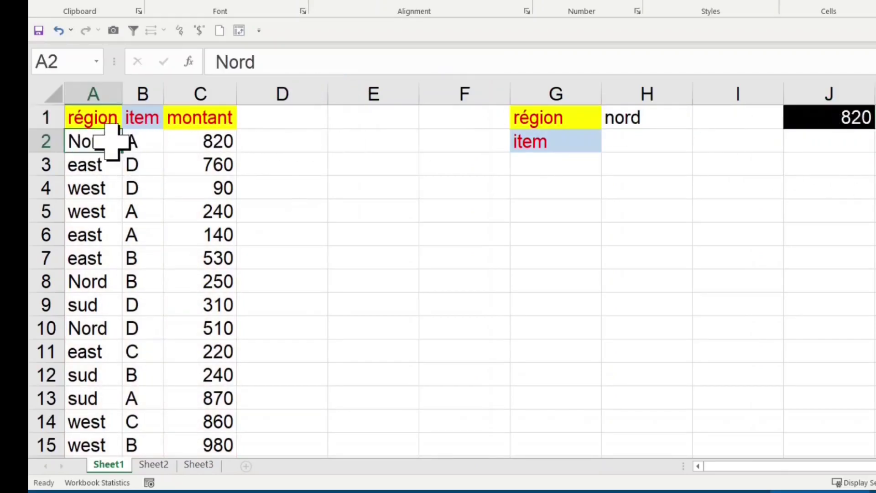
pyautogui.click(84, 279)
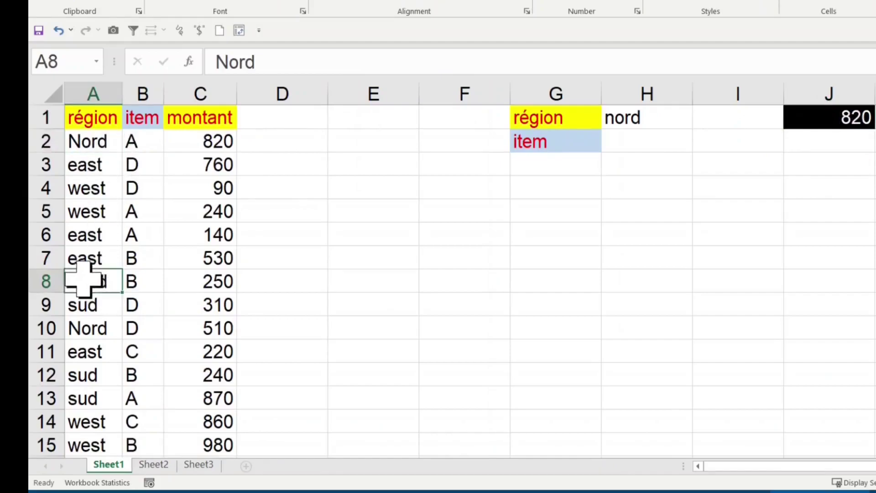
pyautogui.click(205, 279)
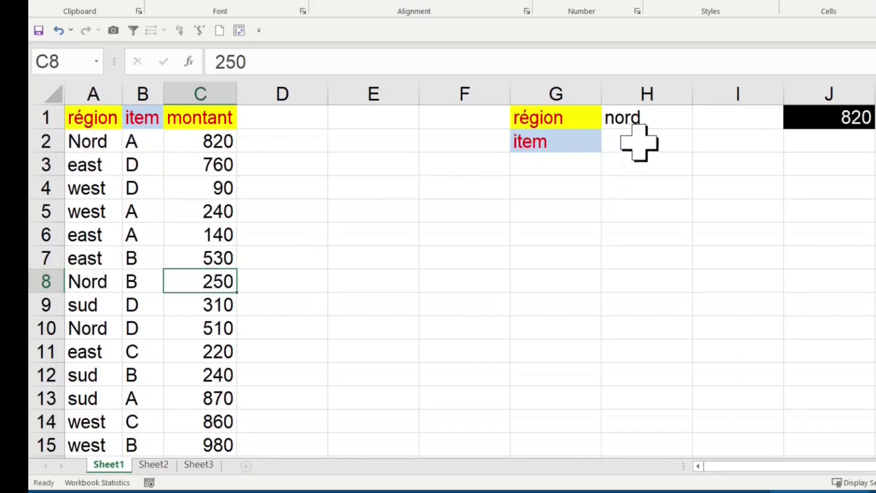
# Step: Enter d as the item criterion in cell H2
pyautogui.click(643, 141)
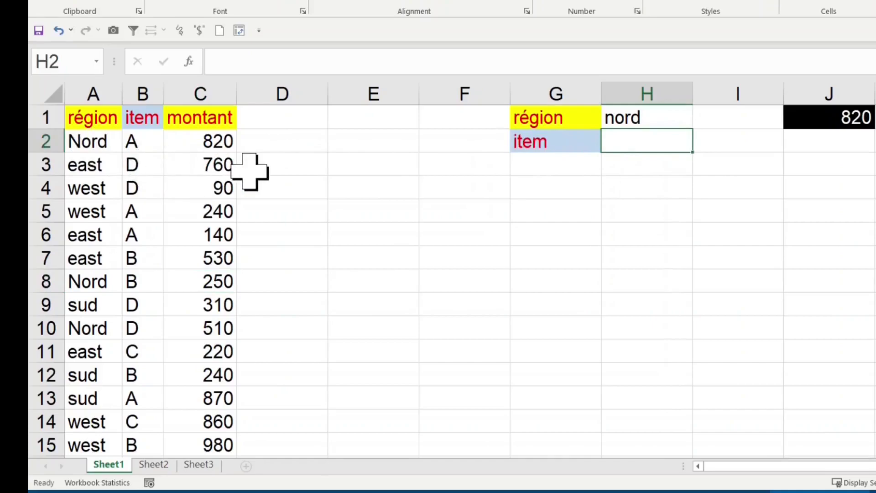
pyautogui.write('d')
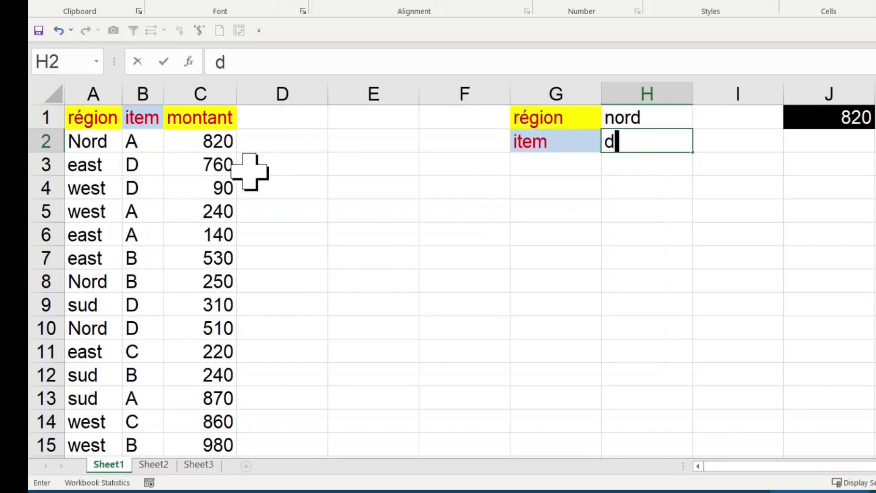
pyautogui.click(787, 185)
# Step: Clear the formula in J1 and start a new VLOOKUP there with H2 as the lookup value
pyautogui.click(845, 120)
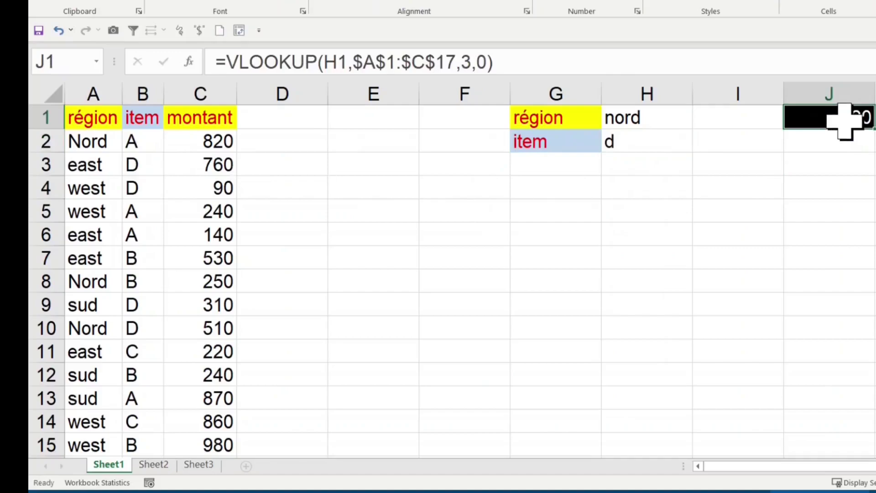
pyautogui.press('Delete')
pyautogui.write('=vll')
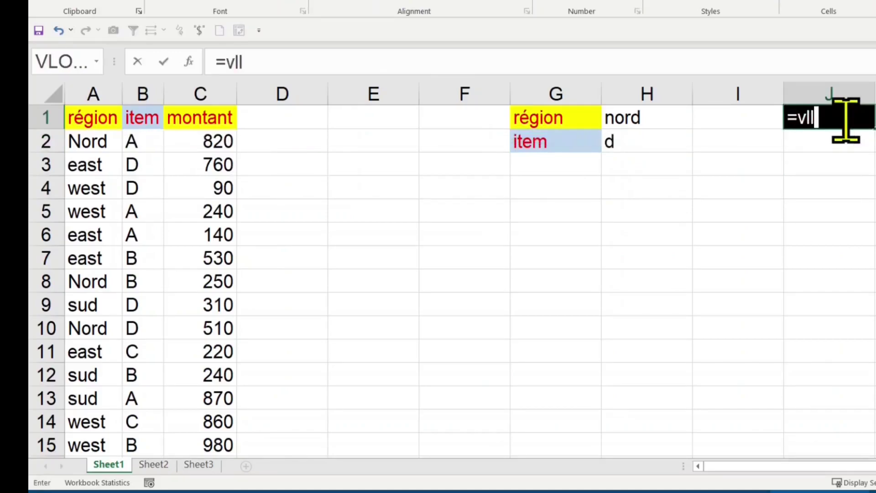
pyautogui.press('Tab')
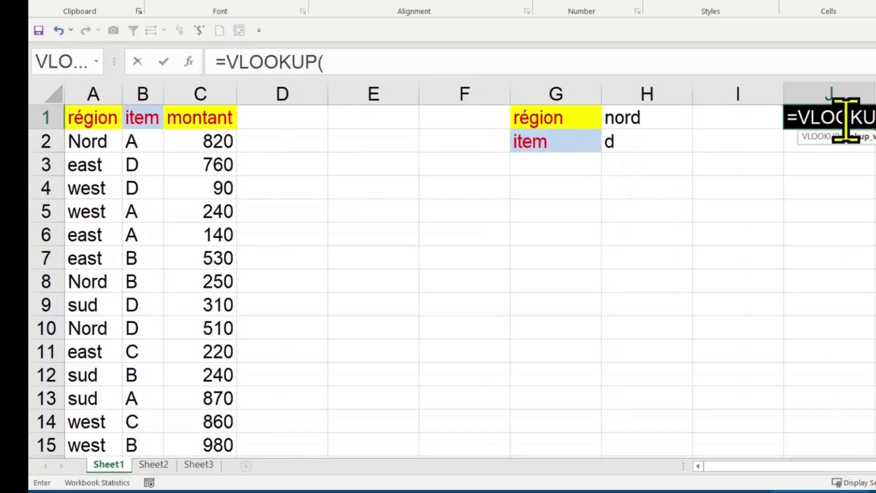
pyautogui.click(628, 137)
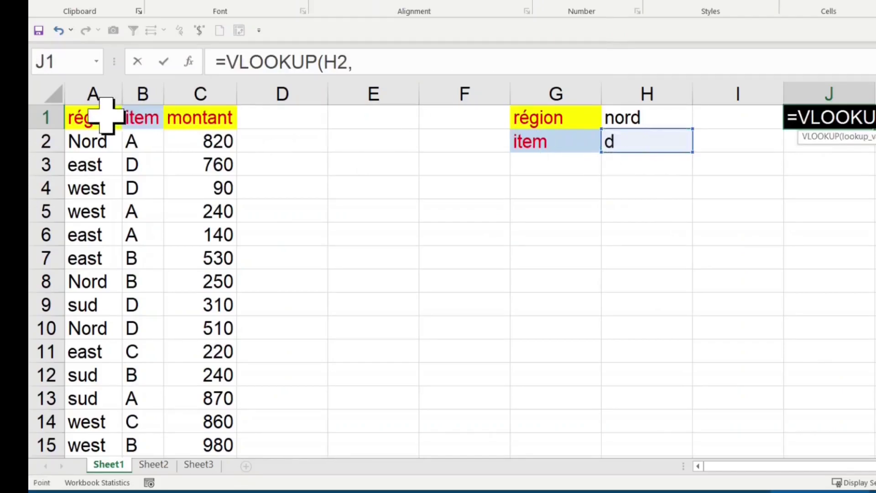
# Step: Complete the VLOOKUP with the absolute table array $A$1:$C$17, column index 2 and range lookup 0
pyautogui.moveTo(94, 119); pyautogui.dragTo(208, 415)
pyautogui.press('F4')
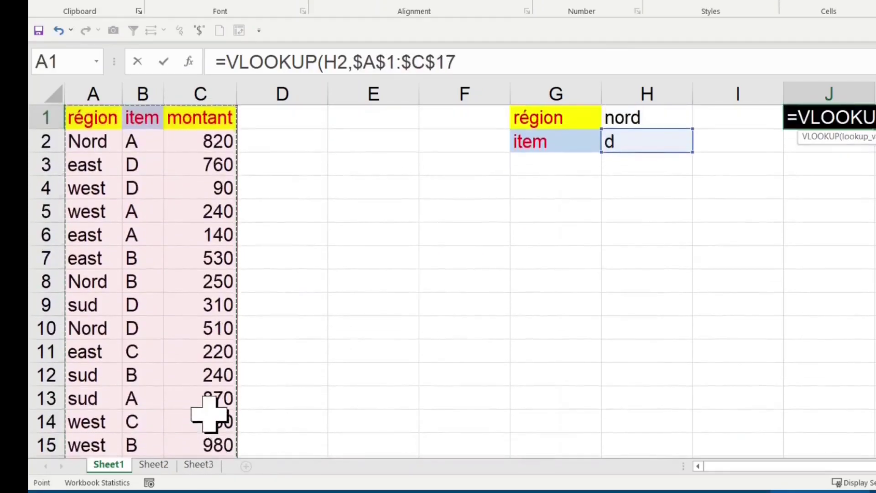
pyautogui.write(',')
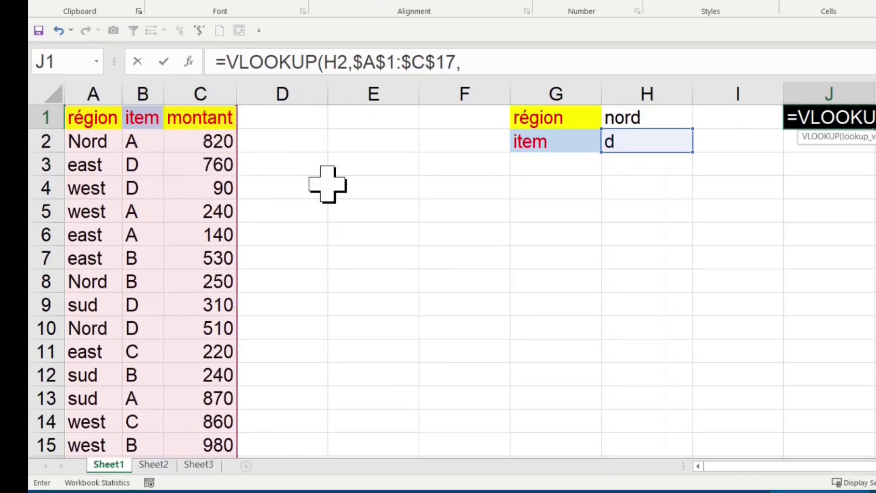
pyautogui.write('2,')
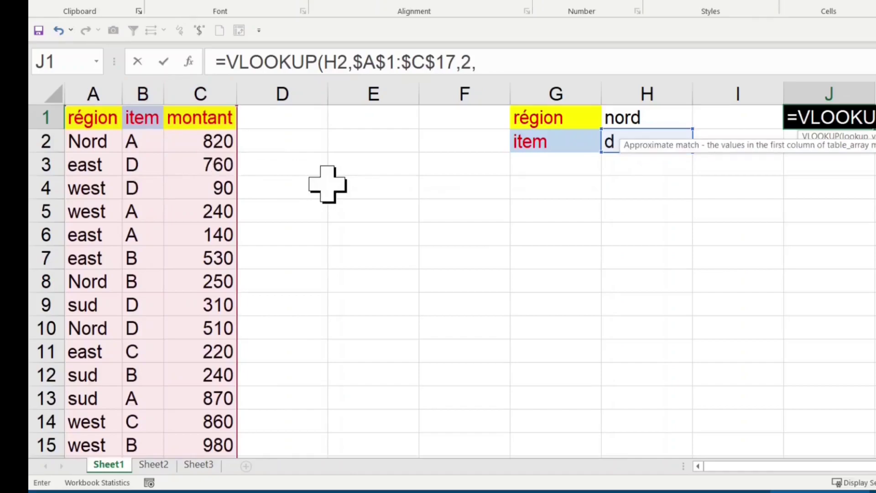
pyautogui.write('0)')
# Step: Set the column index of the VLOOKUP in J1 to 3
pyautogui.click(835, 116)
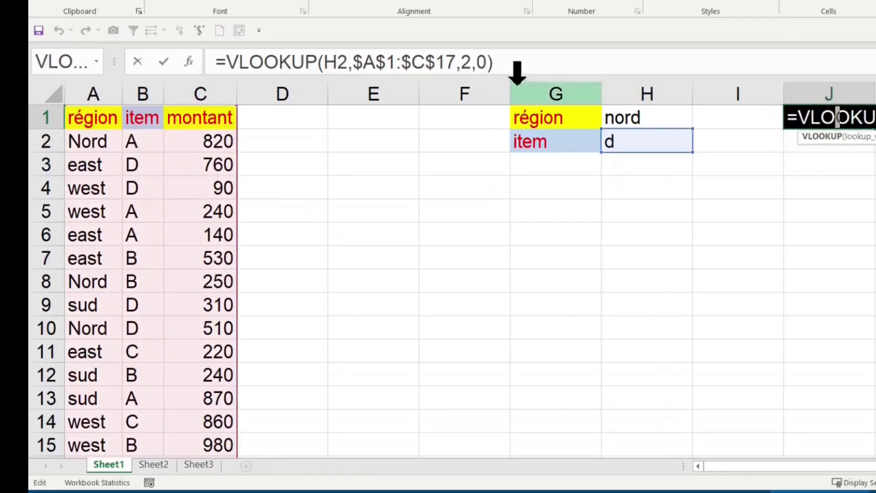
pyautogui.click(470, 59)
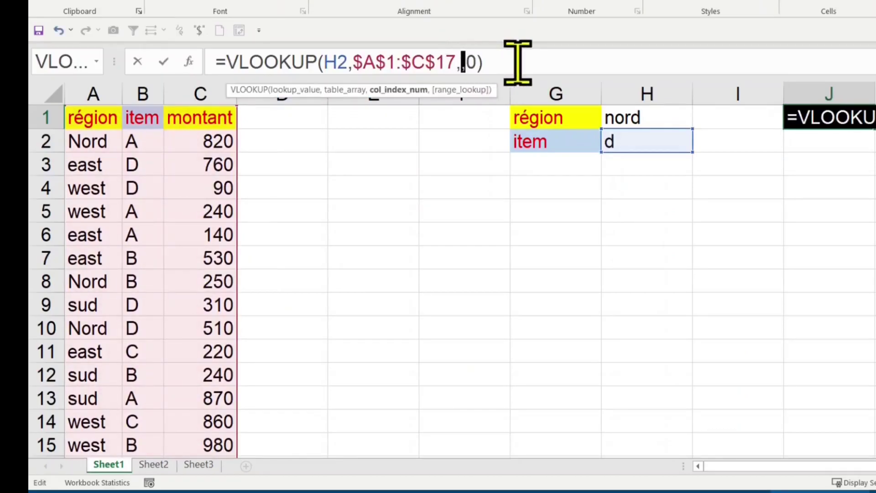
pyautogui.press('Return')
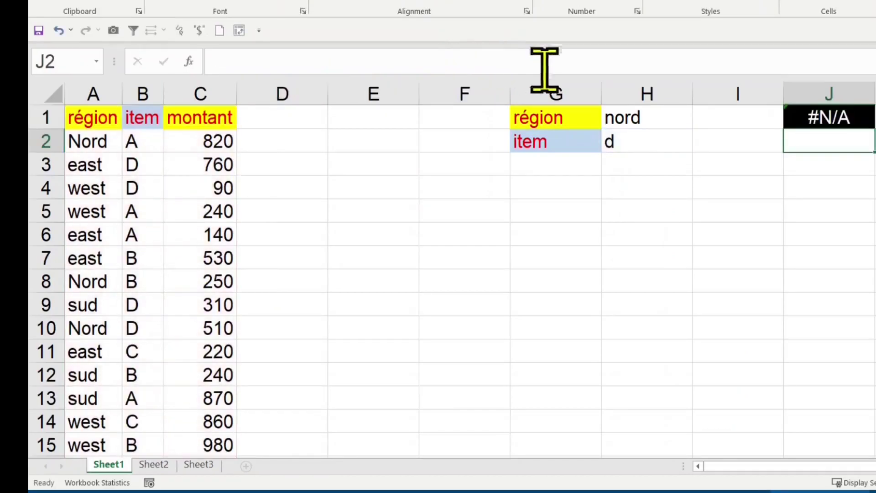
# Step: Change the J1 VLOOKUP to use table array $B$1:$C$17 and column index 2
pyautogui.click(839, 121)
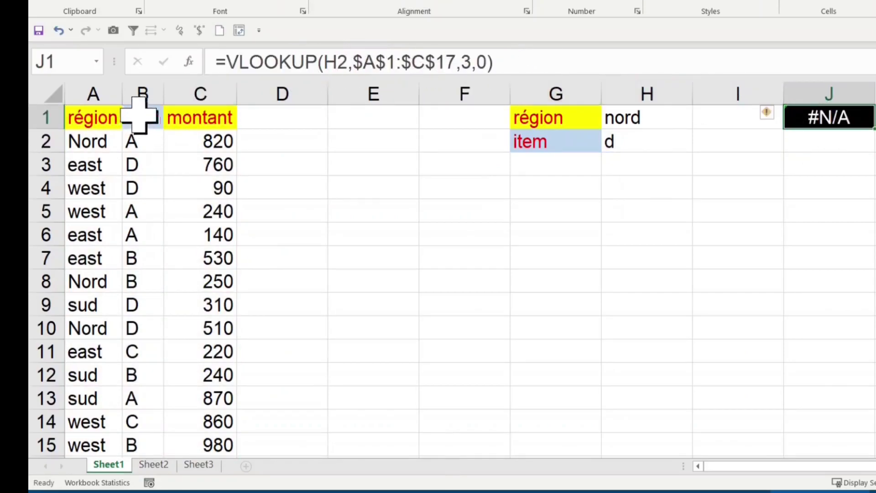
pyautogui.click(375, 61)
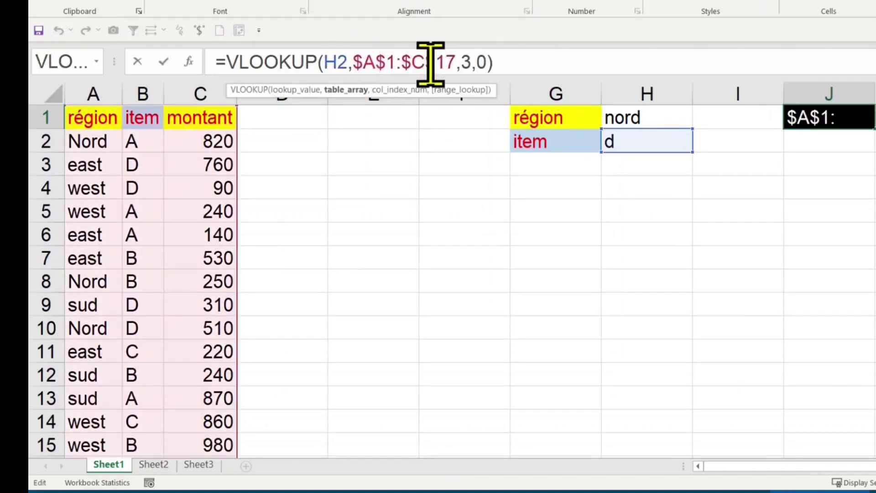
pyautogui.press('BackSpace')
pyautogui.write('b')
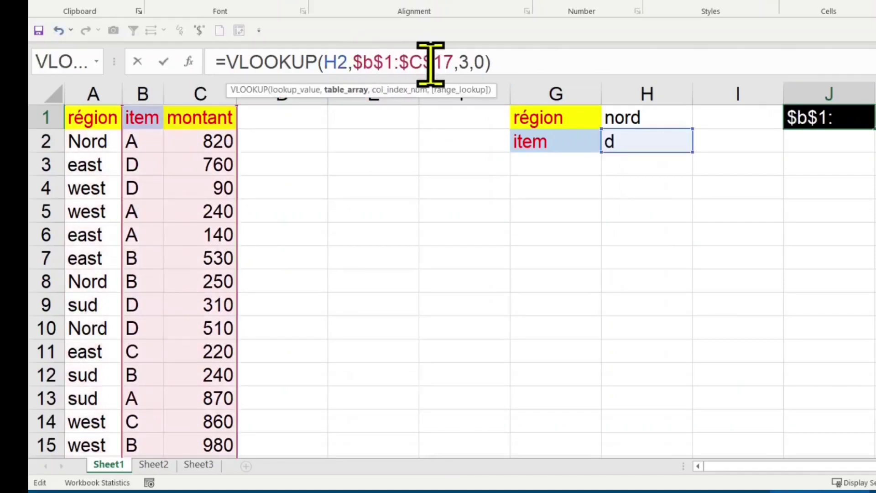
pyautogui.click(461, 63)
pyautogui.press('Delete')
pyautogui.write('2')
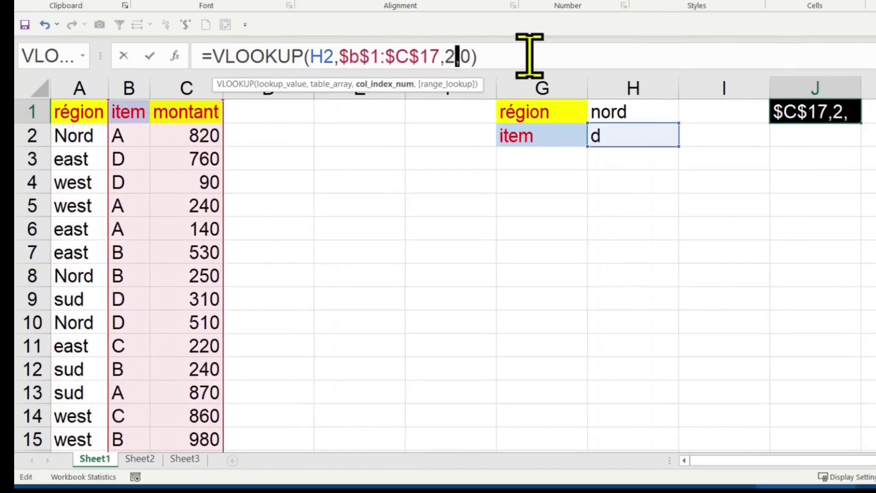
pyautogui.press('Return')
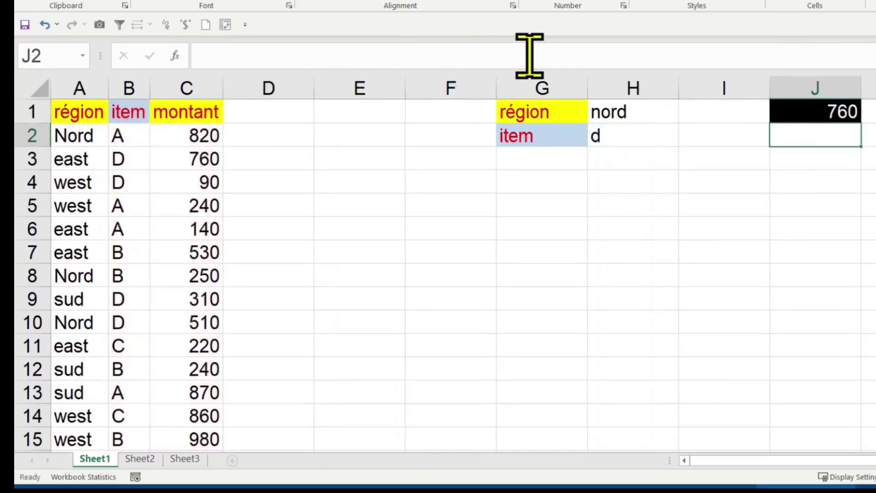
# Step: Review the table array, column index and range lookup arguments of the formula in J1
pyautogui.click(827, 115)
pyautogui.moveTo(343, 50); pyautogui.dragTo(440, 50)
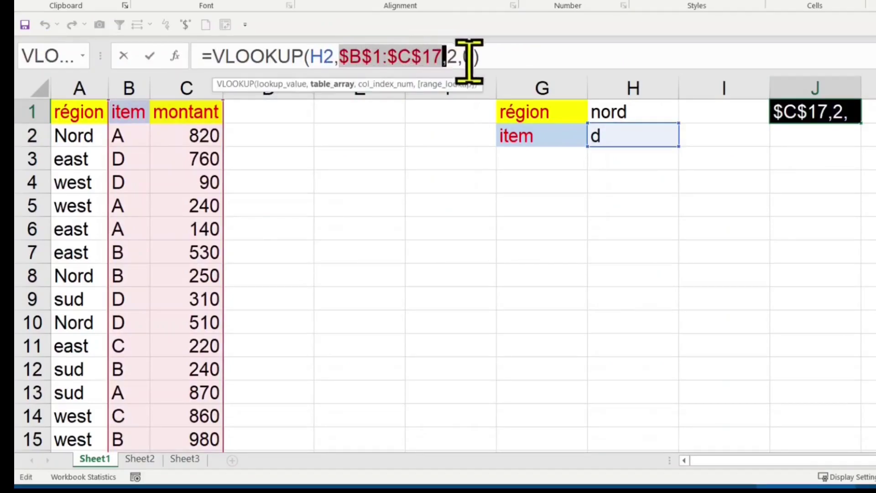
pyautogui.click(455, 51)
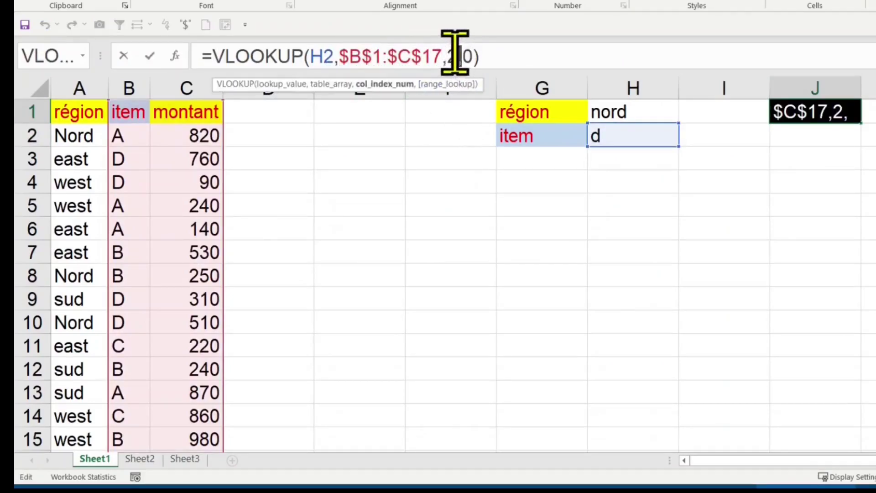
pyautogui.click(473, 51)
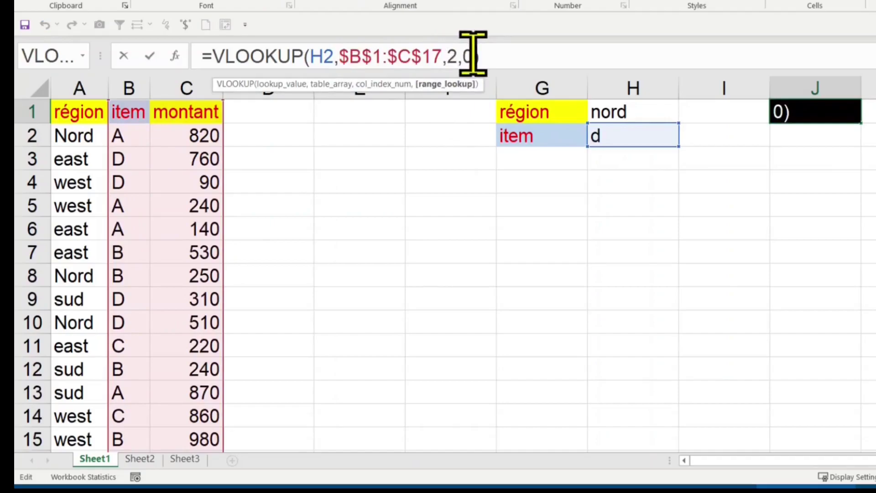
pyautogui.press('Return')
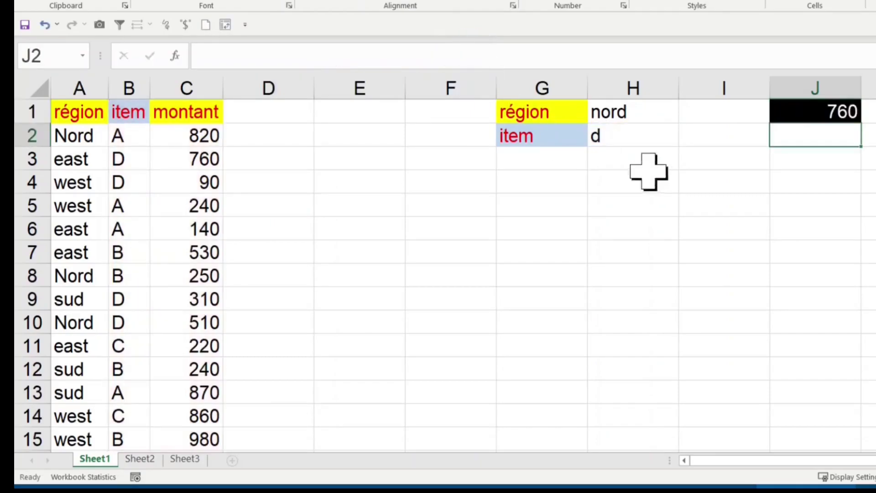
# Step: Compare the item criterion with the rows of the table that contain item D
pyautogui.click(622, 142)
pyautogui.click(123, 160)
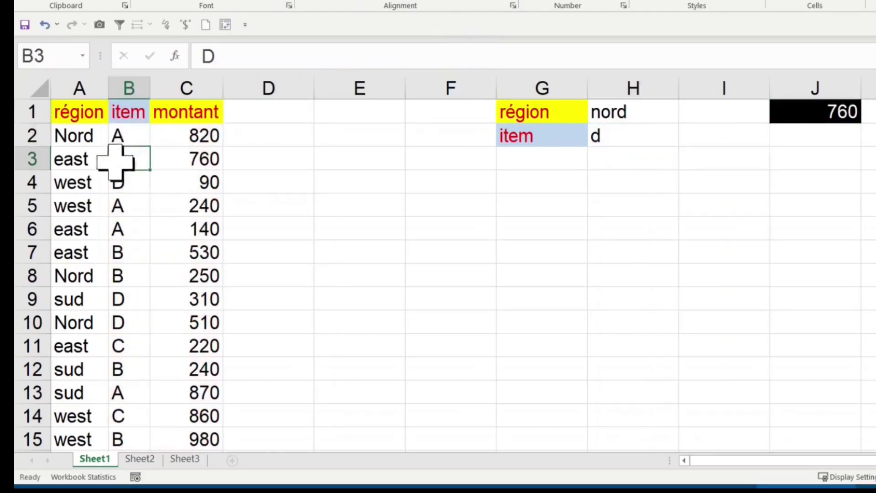
pyautogui.click(127, 187)
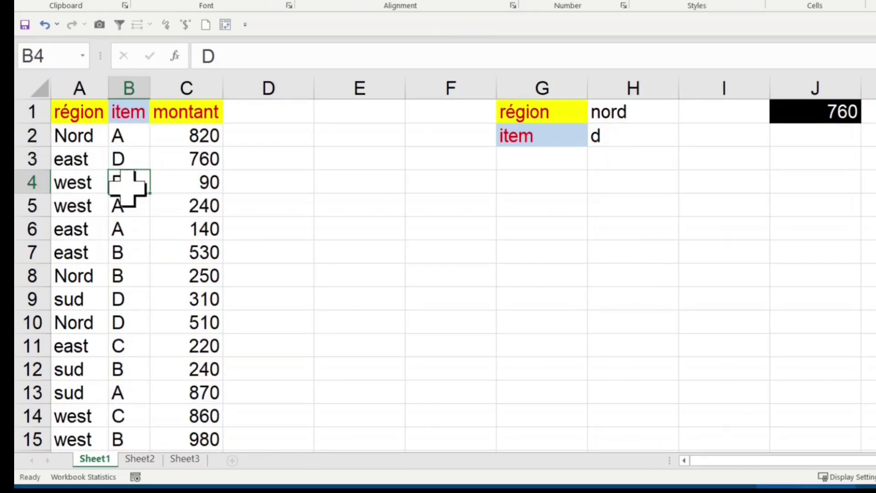
pyautogui.click(125, 297)
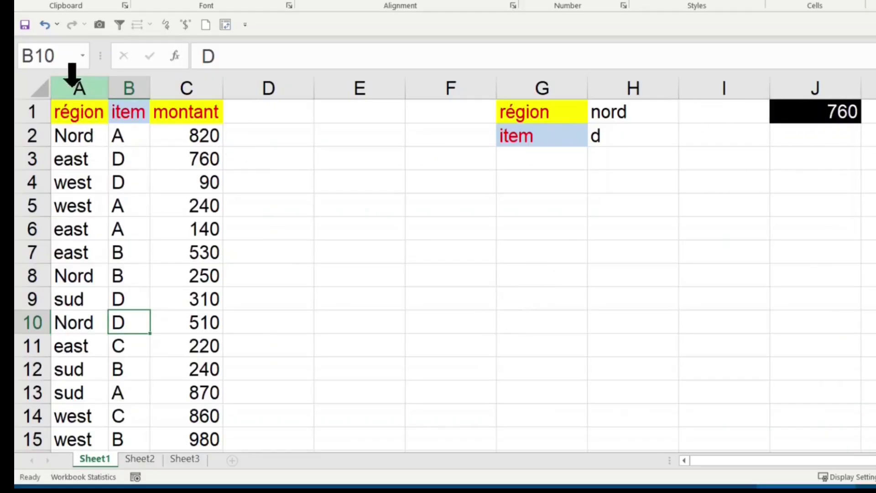
# Step: Insert a new column before the région column and enter the heading item/region in A1
pyautogui.click(72, 75)
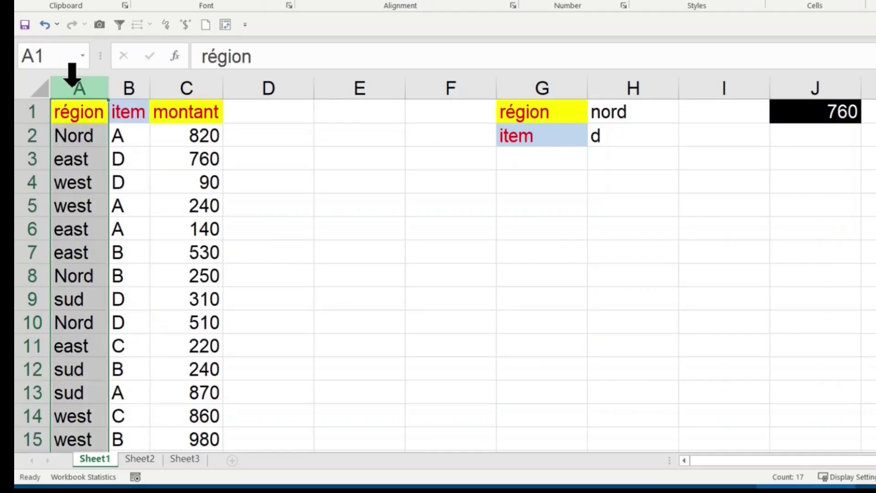
pyautogui.rightClick(72, 77)
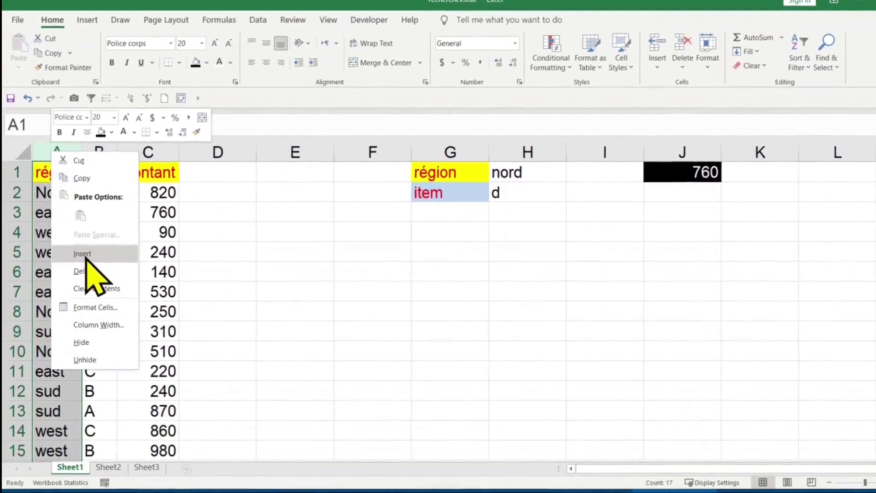
pyautogui.click(109, 208)
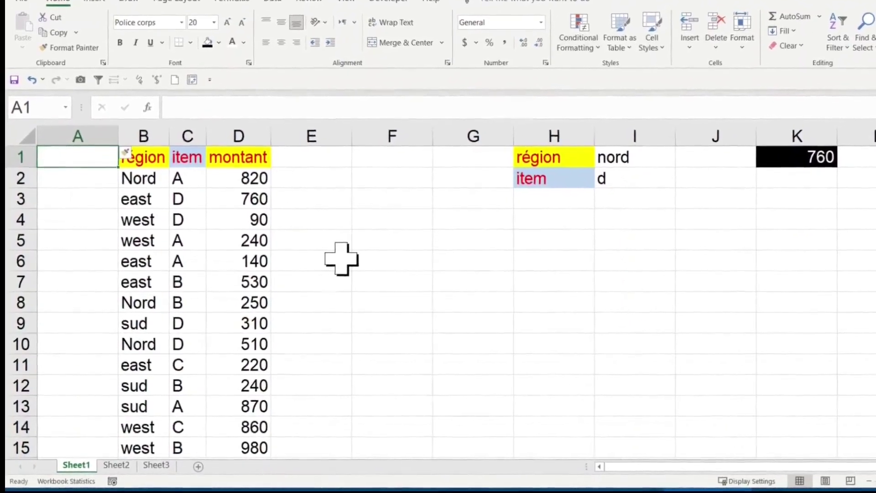
pyautogui.write('item/re')
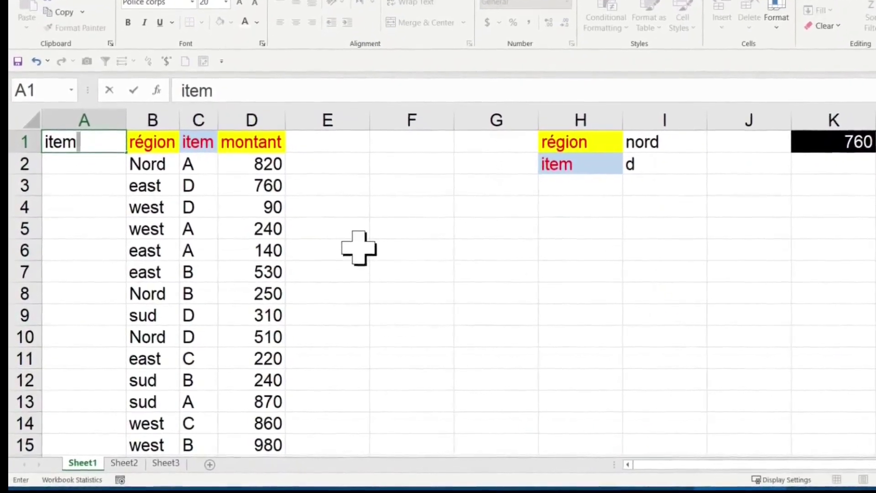
pyautogui.write('gion')
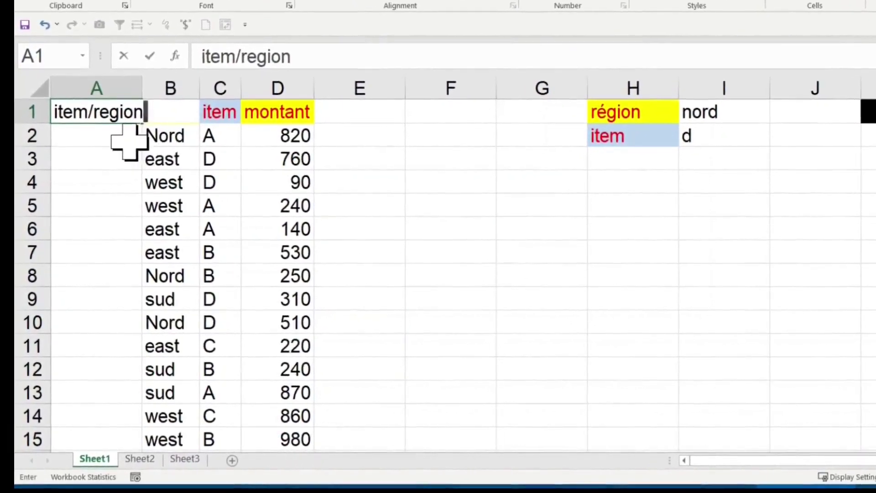
pyautogui.press('Return')
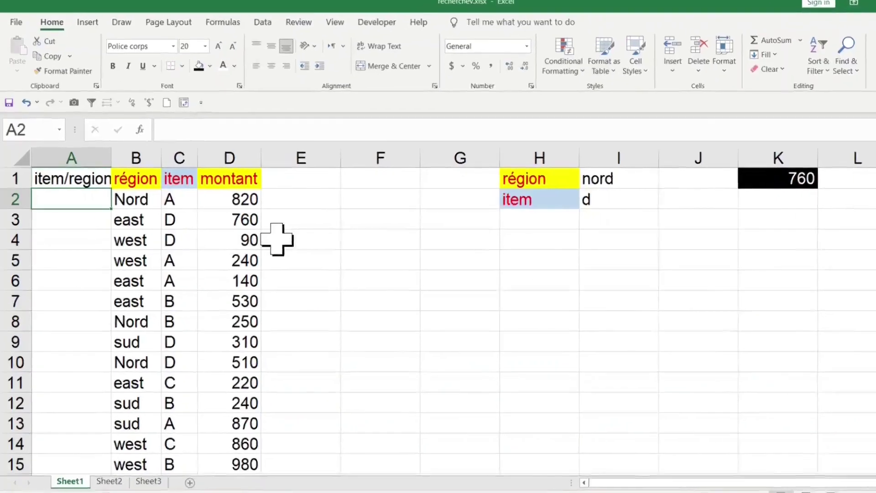
# Step: Enter =B2&" "&C2 in A2 to combine région and item, and fill it down to the end of the table
pyautogui.write('=')
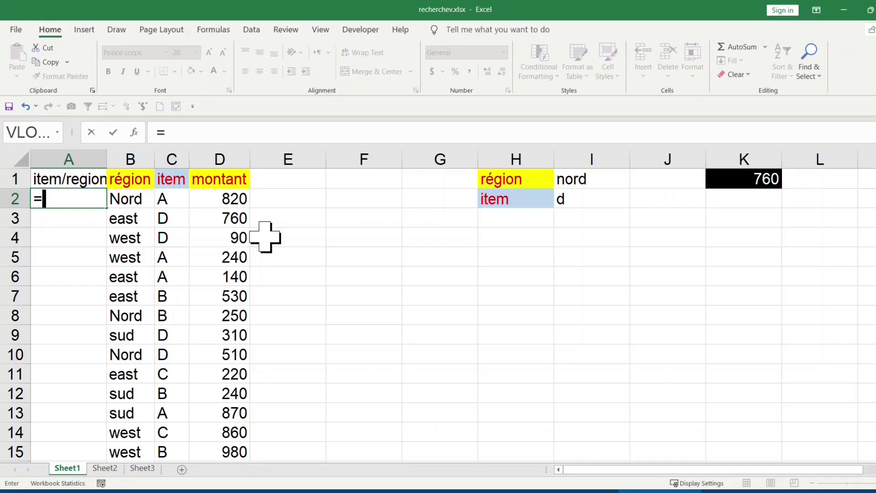
pyautogui.click(130, 197)
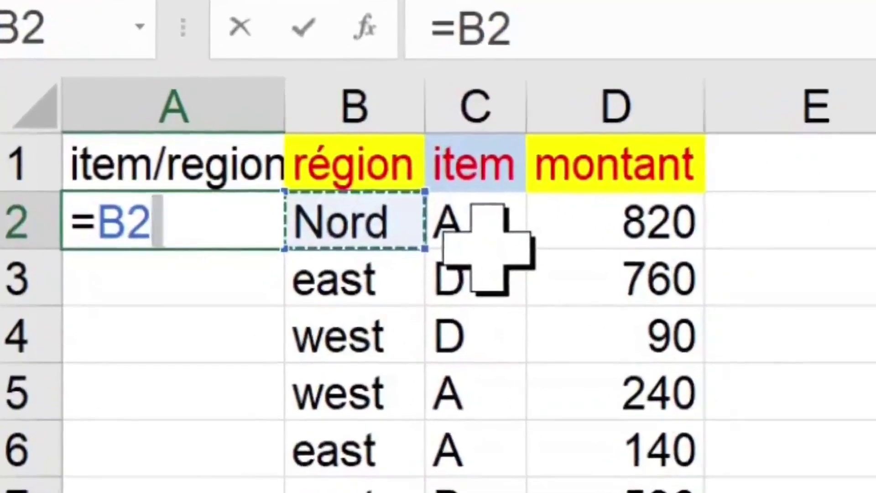
pyautogui.write('&"')
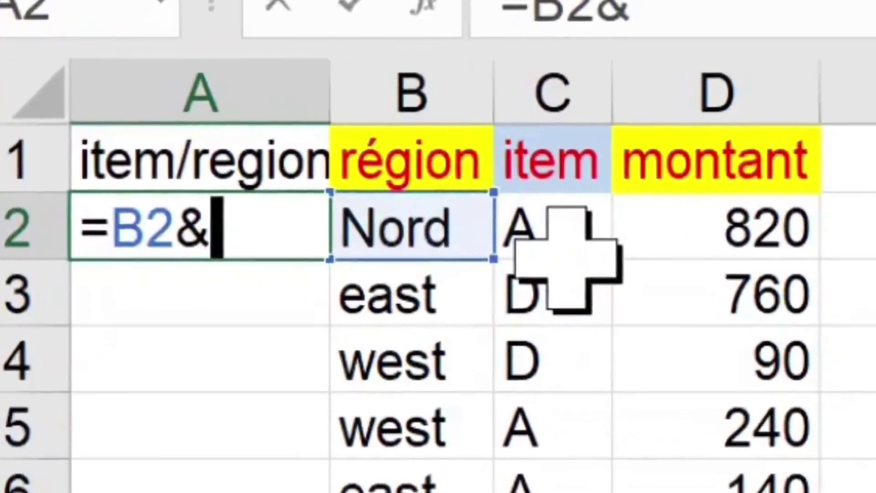
pyautogui.write(' "&')
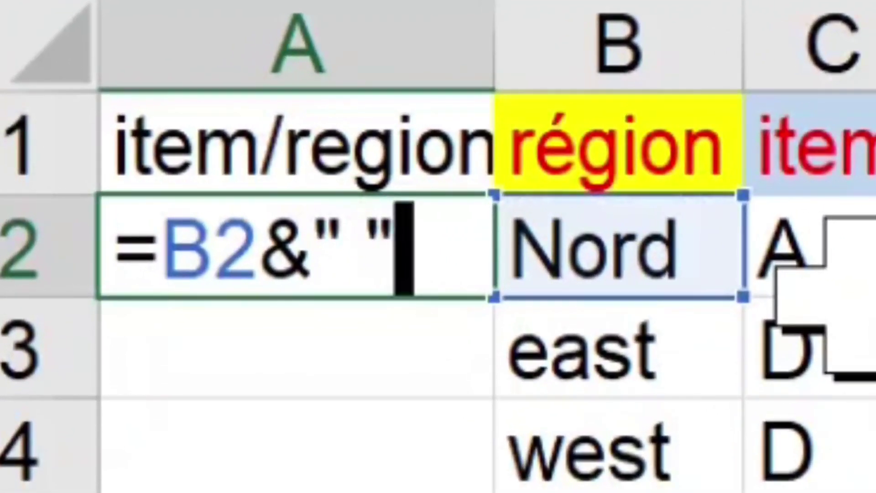
pyautogui.click(831, 283)
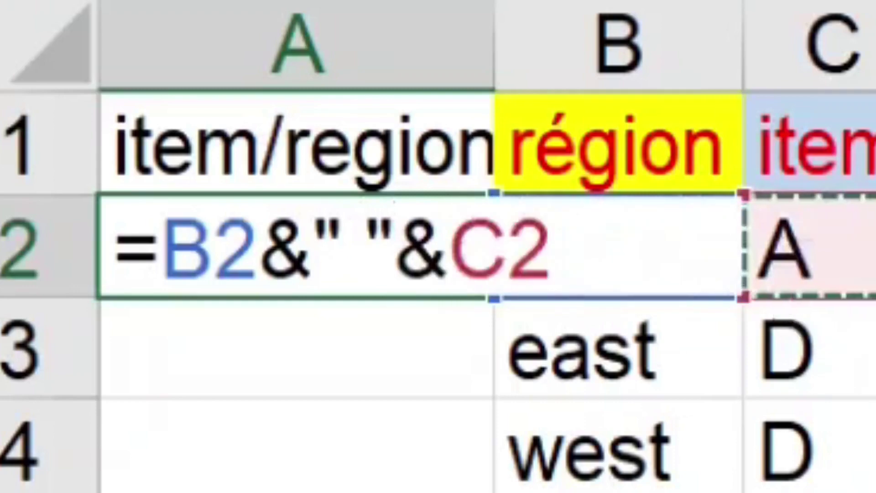
pyautogui.press('Return')
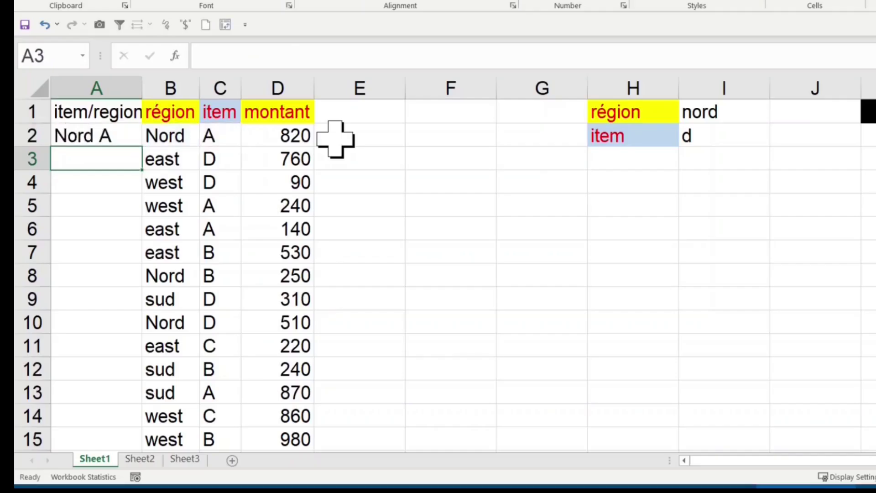
pyautogui.click(74, 136)
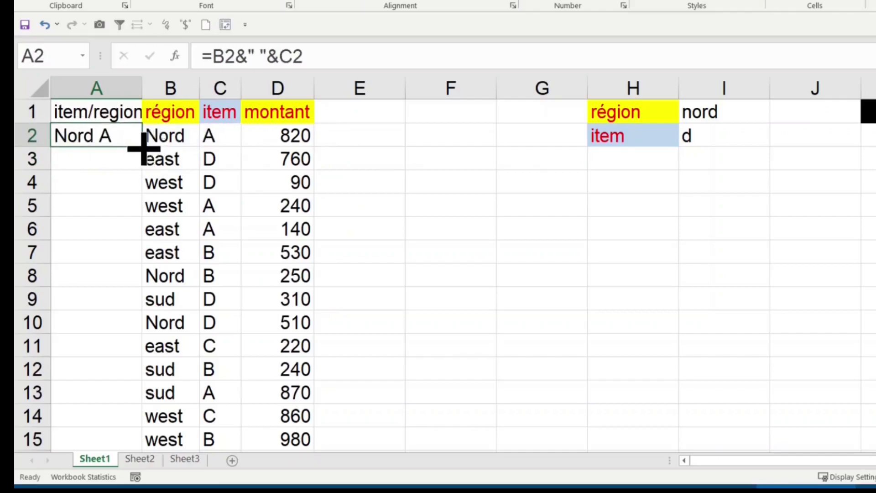
pyautogui.doubleClick(141, 147)
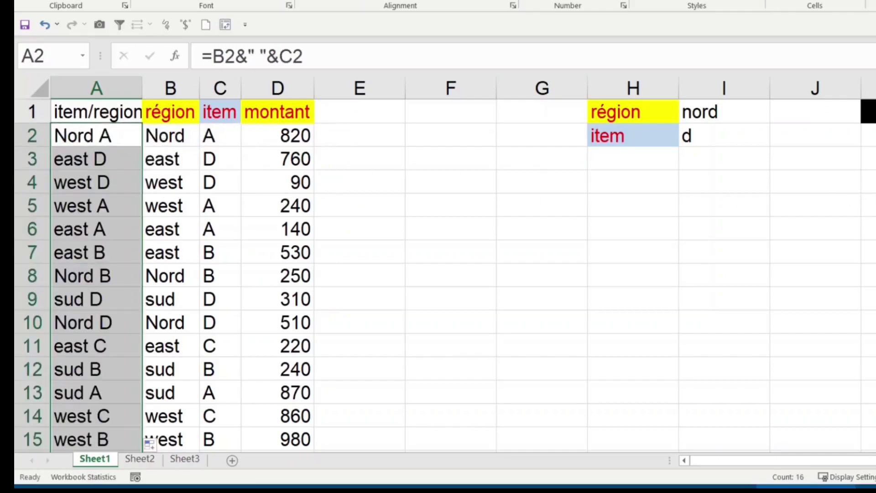
# Step: Set the item criterion in I2 to b
pyautogui.click(869, 112)
pyautogui.click(714, 120)
pyautogui.click(722, 139)
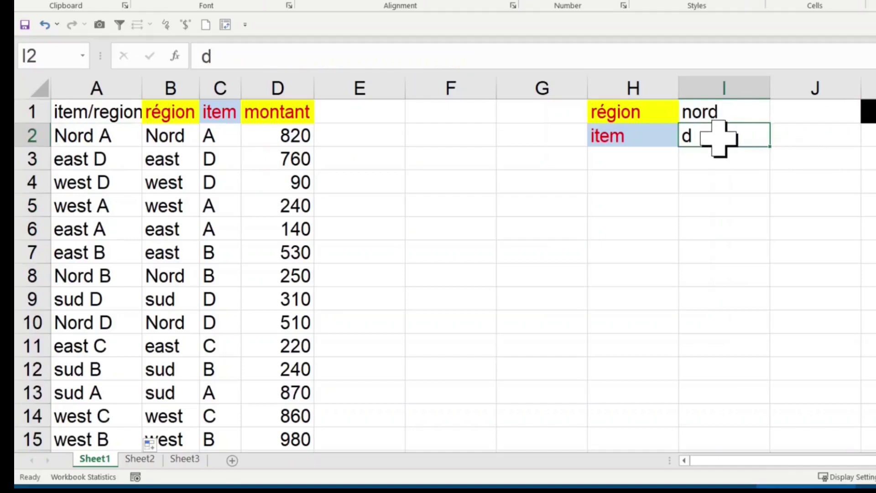
pyautogui.write('b')
pyautogui.click(816, 182)
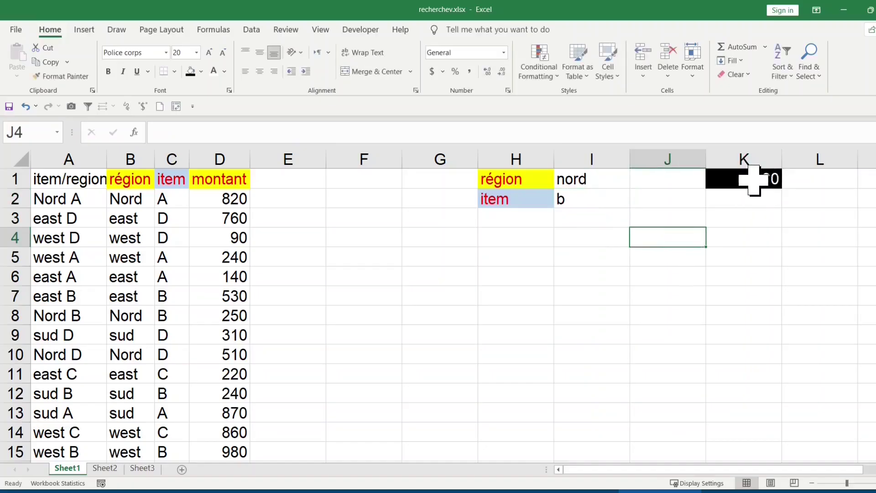
# Step: Change the table array of the VLOOKUP in K1 to $A$1:$D$17
pyautogui.click(753, 180)
pyautogui.click(273, 132)
pyautogui.press('BackSpace')
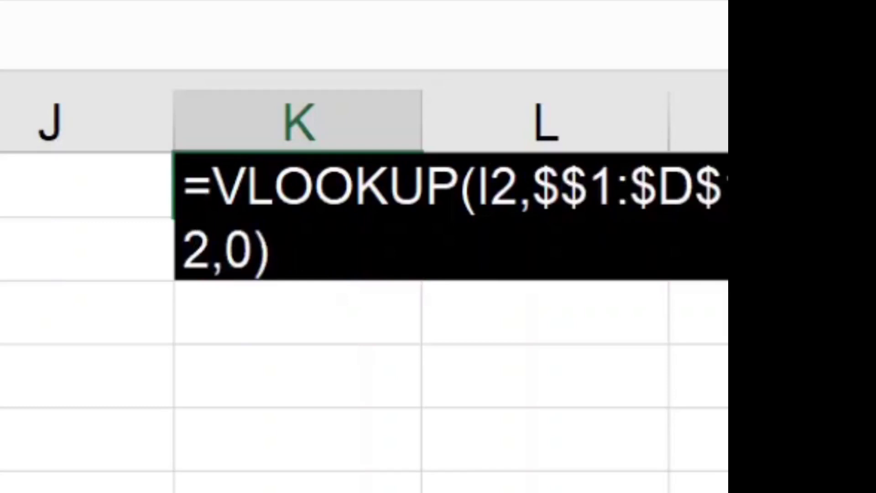
pyautogui.write('a')
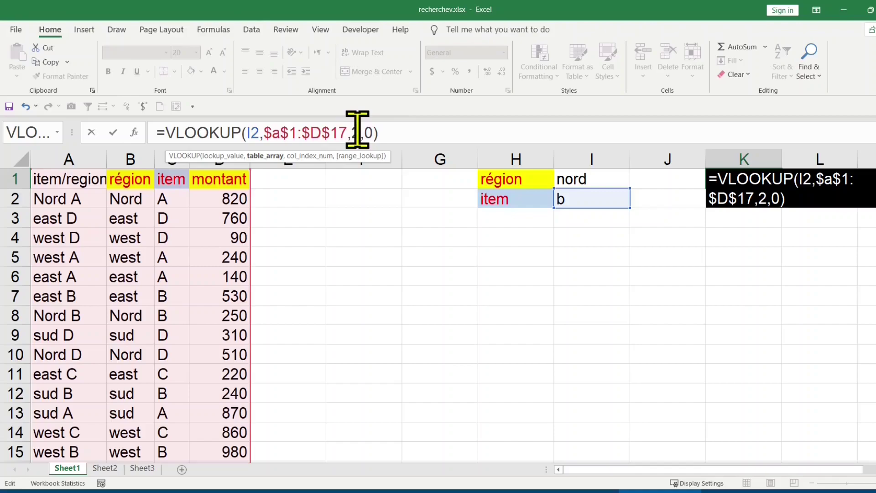
pyautogui.press('Return')
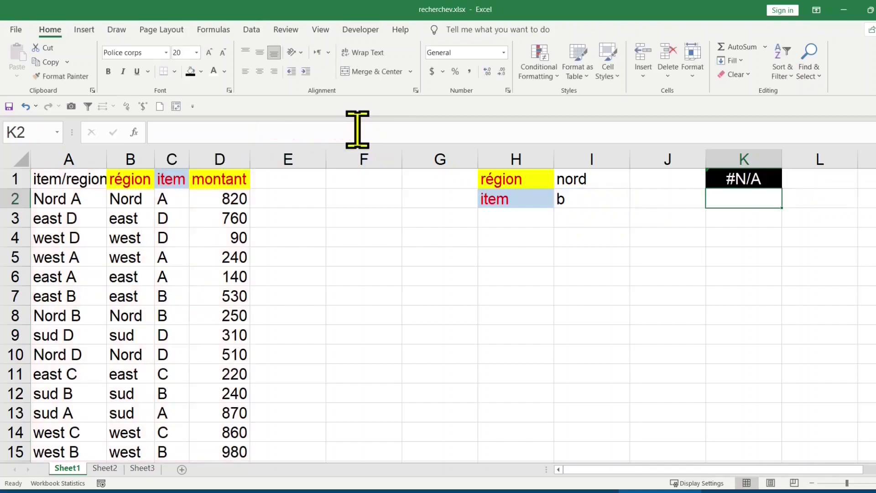
pyautogui.click(745, 179)
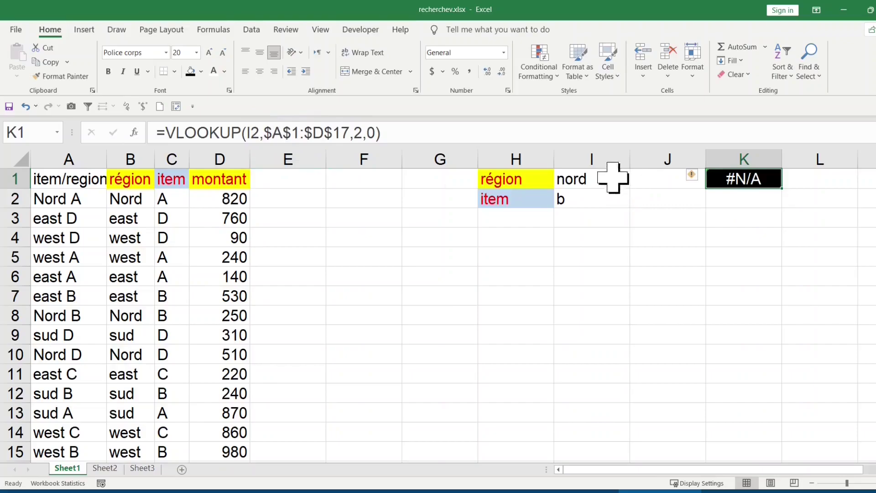
# Step: Change the lookup value of the VLOOKUP in K1 to I1&" "&I2 so it combines both criteria
pyautogui.click(257, 132)
pyautogui.write('I1&" "&')
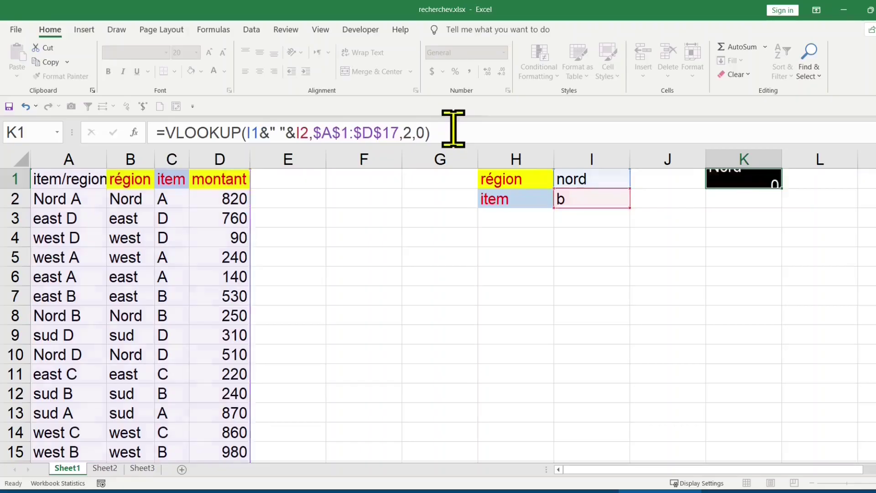
pyautogui.press('Return')
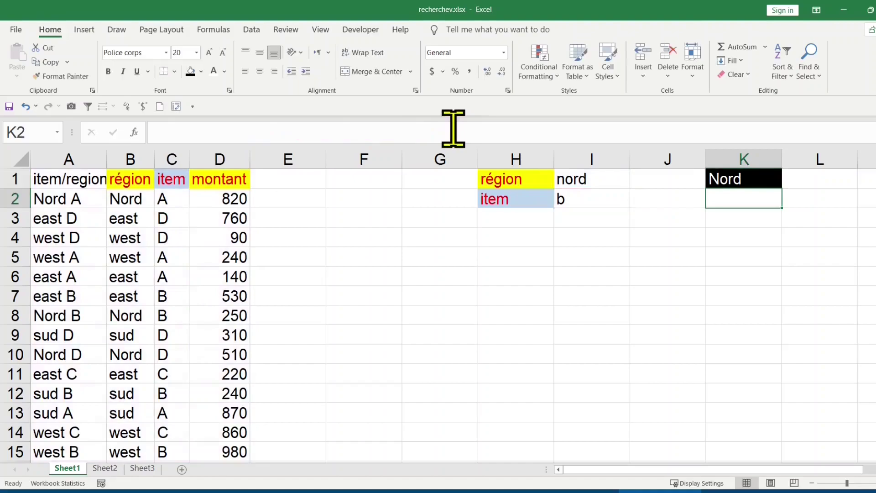
# Step: Set the column index number of the VLOOKUP in K1 to 4 so it returns the montant column
pyautogui.click(747, 181)
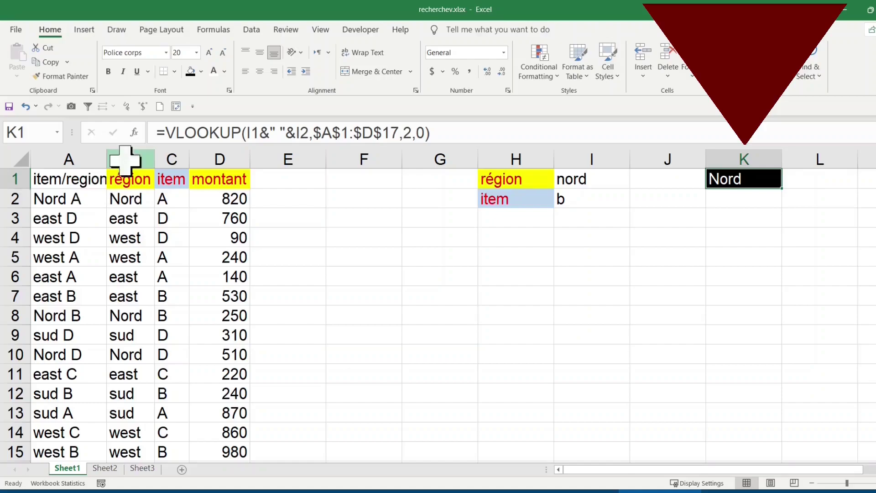
pyautogui.click(125, 159)
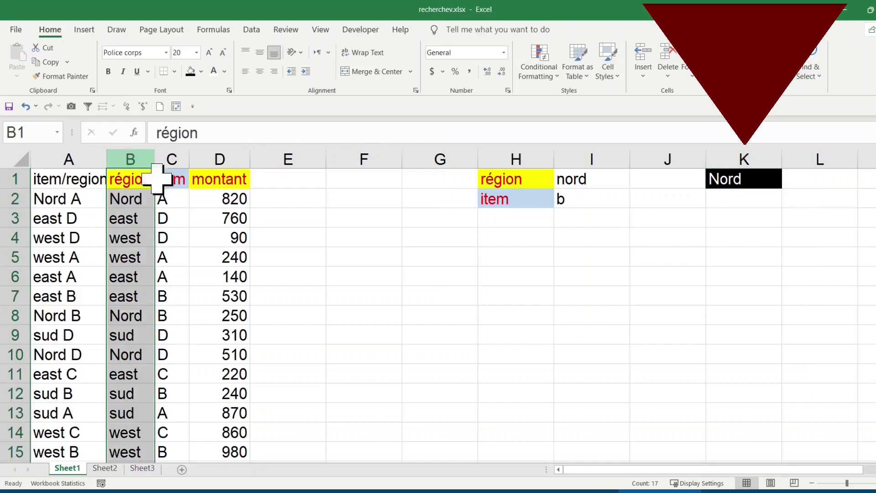
pyautogui.click(231, 218)
pyautogui.click(219, 159)
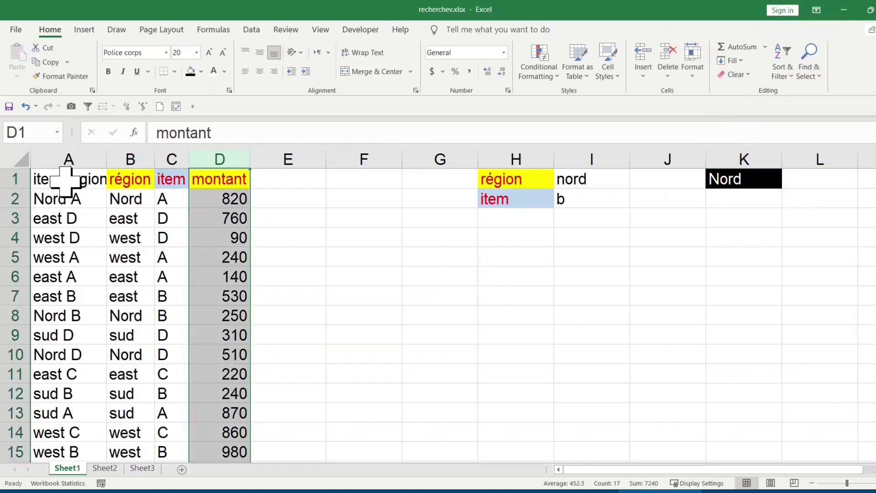
pyautogui.moveTo(65, 181); pyautogui.dragTo(221, 354)
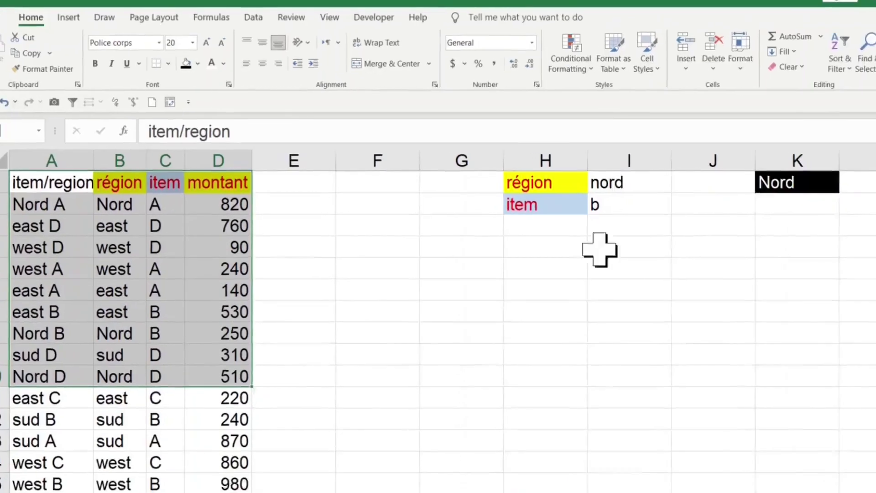
pyautogui.click(798, 182)
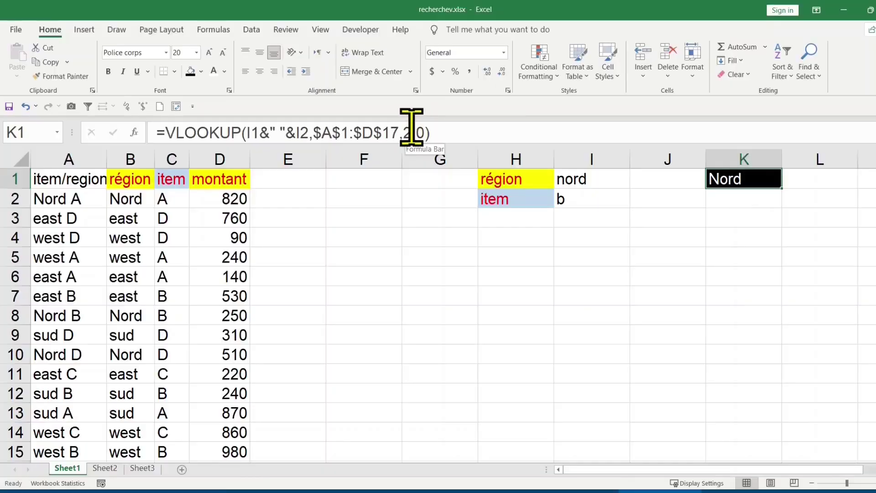
pyautogui.click(412, 127)
pyautogui.press('BackSpace')
pyautogui.write('4')
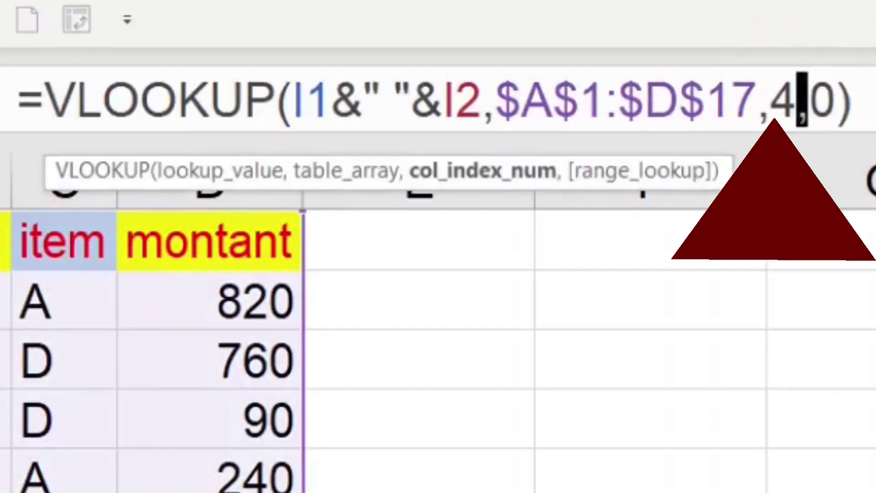
pyautogui.press('Return')
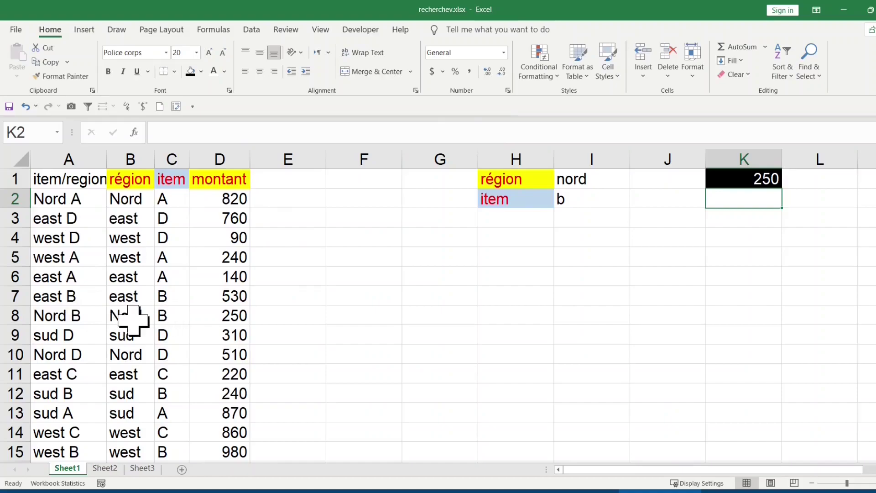
# Step: Check the Nord B and sud B table rows, and set the criteria to nord in I1 and a in I2
pyautogui.moveTo(132, 320); pyautogui.dragTo(210, 322)
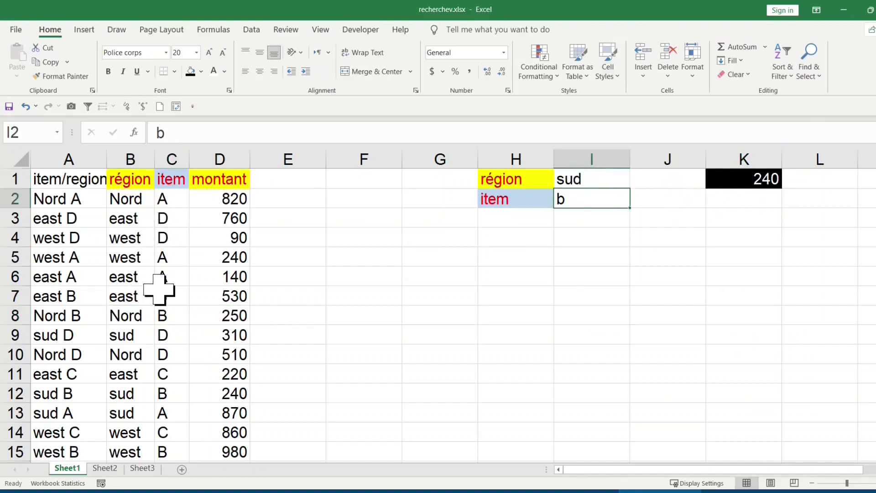
pyautogui.moveTo(130, 395); pyautogui.dragTo(234, 398)
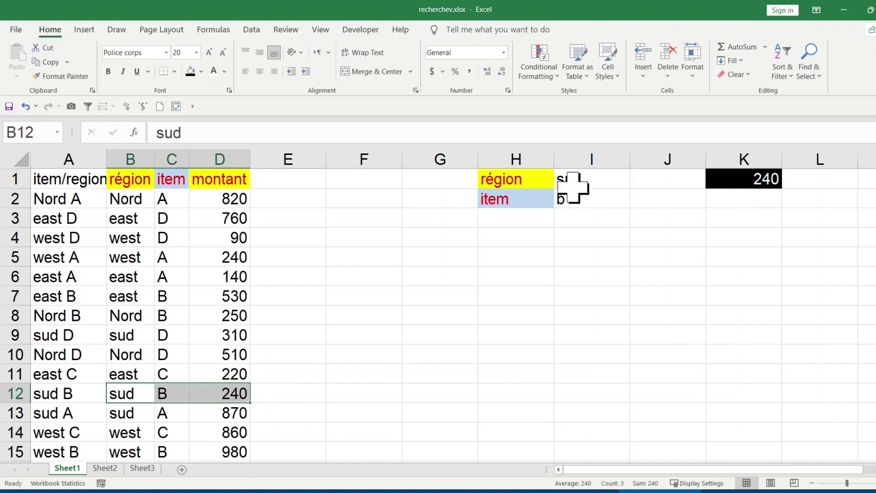
pyautogui.click(591, 181)
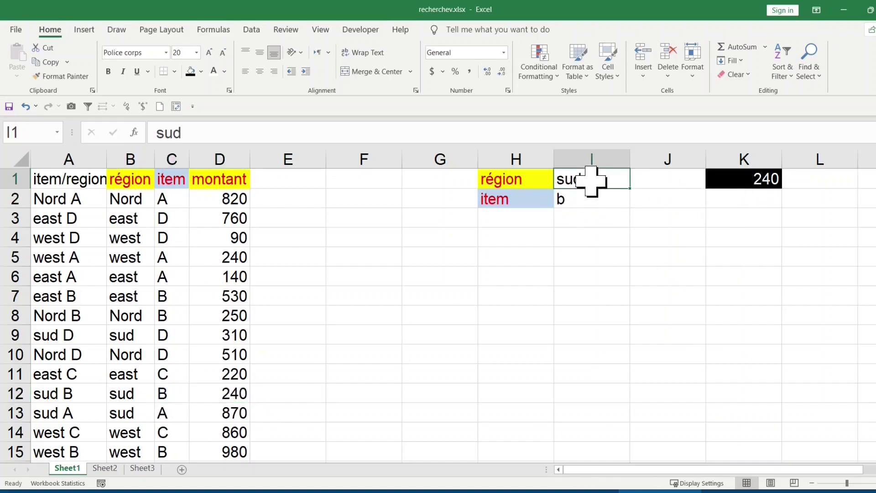
pyautogui.write('nord')
pyautogui.press('Return')
pyautogui.write('a')
pyautogui.press('Return')
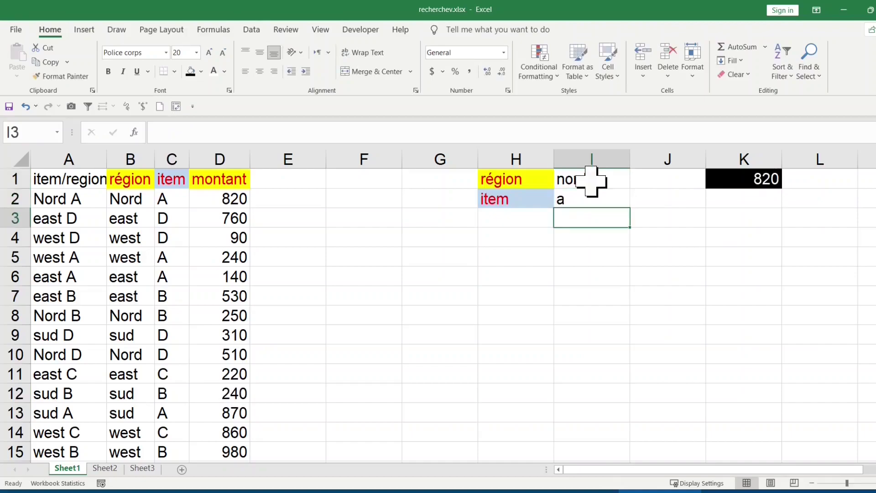
# Step: Examine the Nord A table row, the criteria cells, the lookup formula in K1 and the helper formula in A2
pyautogui.moveTo(143, 194); pyautogui.dragTo(228, 201)
pyautogui.click(605, 198)
pyautogui.click(532, 199)
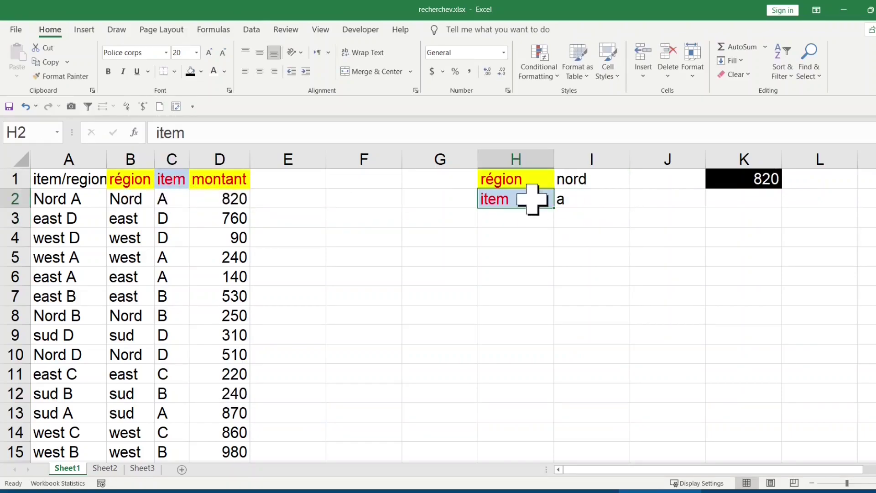
pyautogui.click(571, 198)
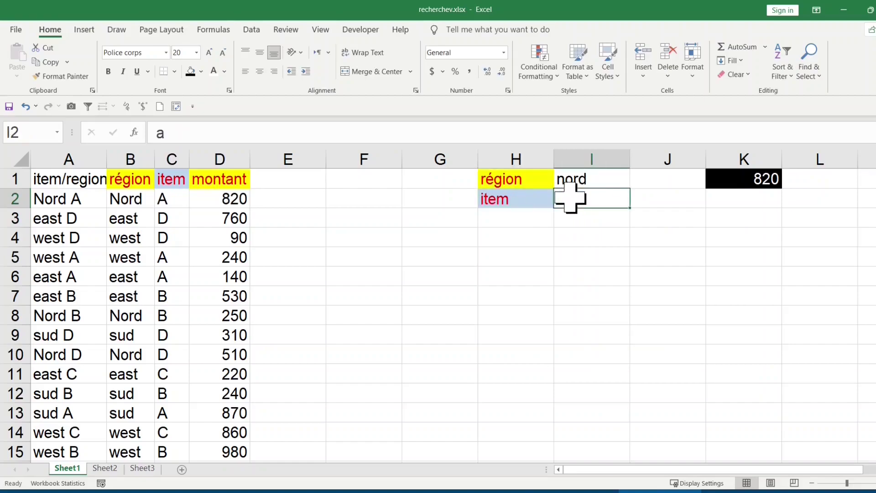
pyautogui.click(744, 182)
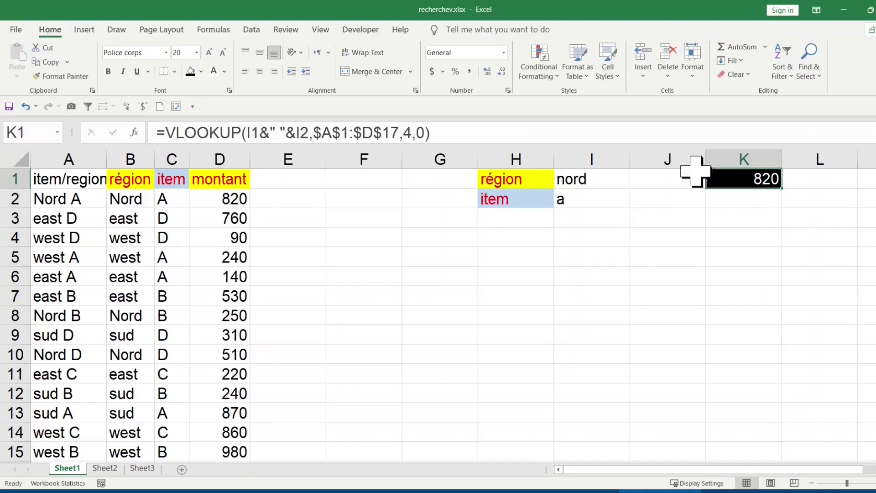
pyautogui.click(72, 199)
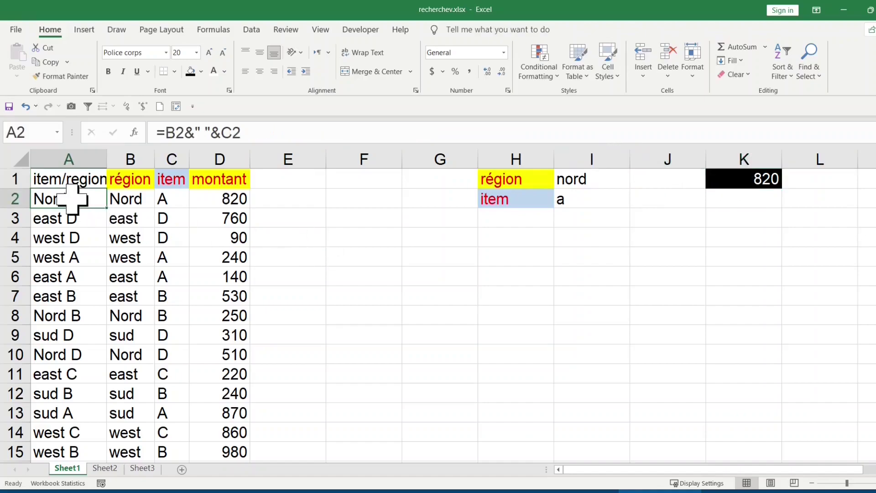
pyautogui.click(84, 155)
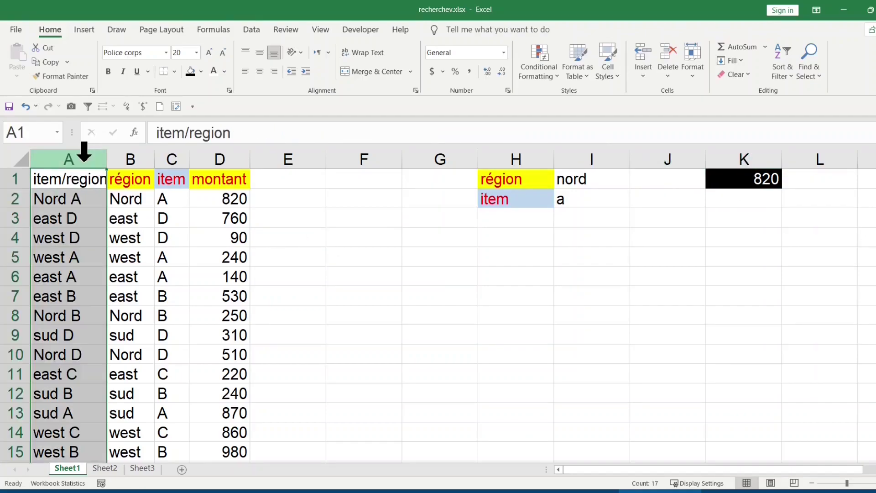
# Step: Copy the région, item and montant table B1:D17 from Sheet1 to Sheet3, starting at B1
pyautogui.click(123, 203)
pyautogui.moveTo(125, 181); pyautogui.dragTo(209, 196)
pyautogui.moveTo(123, 179); pyautogui.dragTo(213, 180)
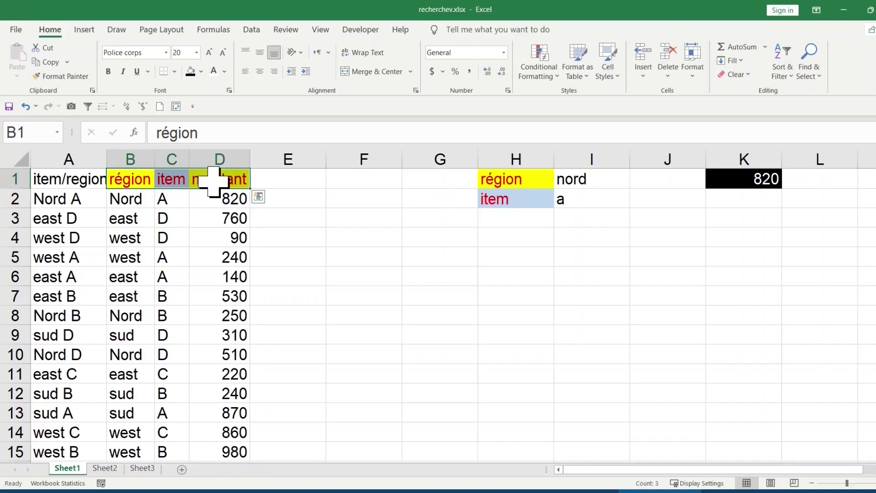
pyautogui.hotkey('ctrl', 'shift', 'Down')
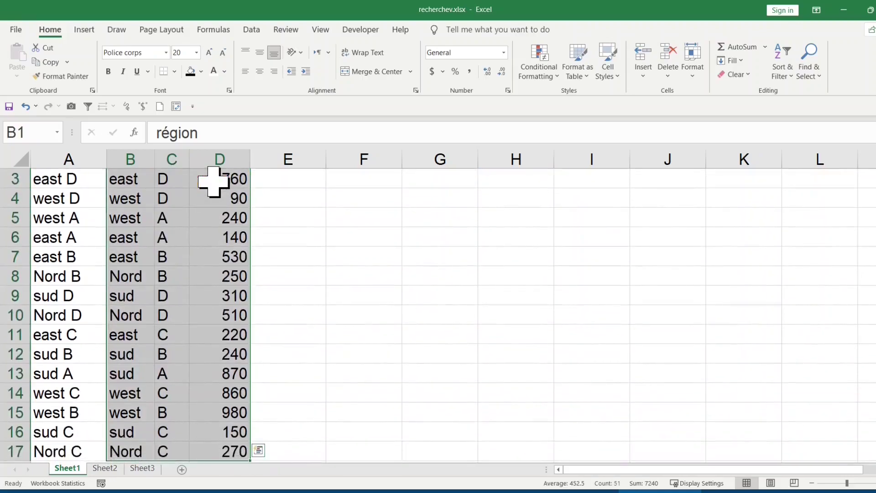
pyautogui.hotkey('ctrl', 'c')
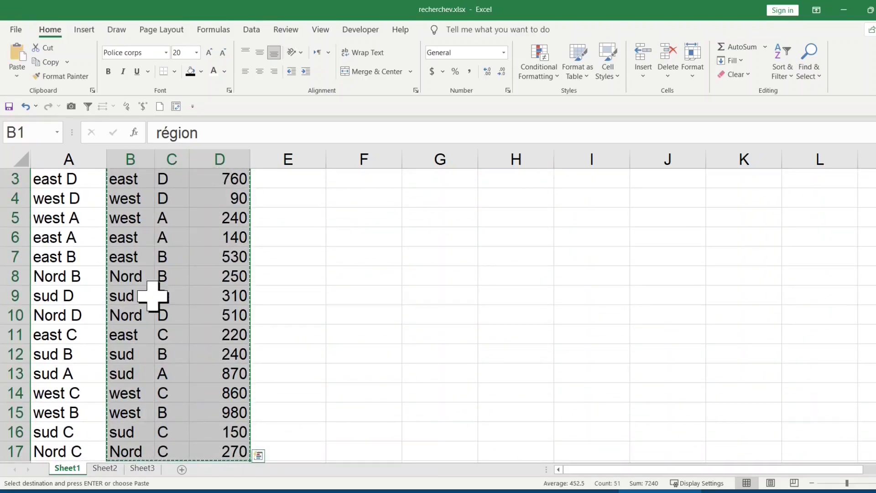
pyautogui.click(142, 469)
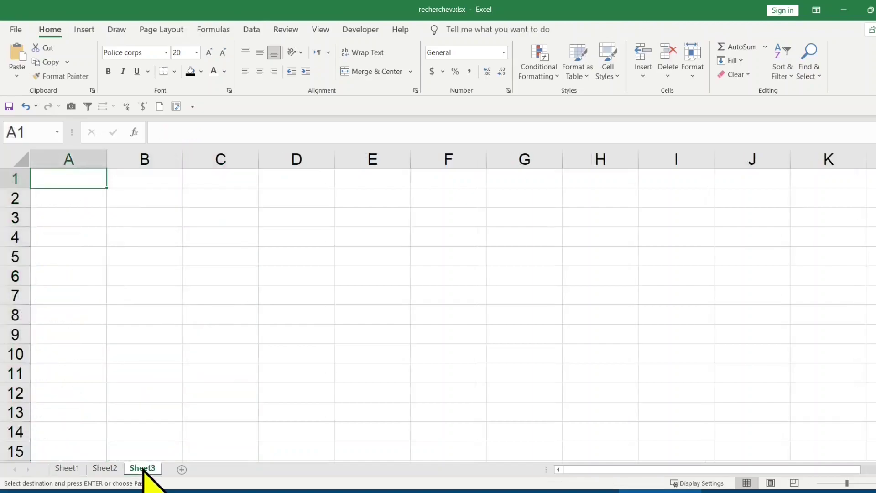
pyautogui.click(151, 177)
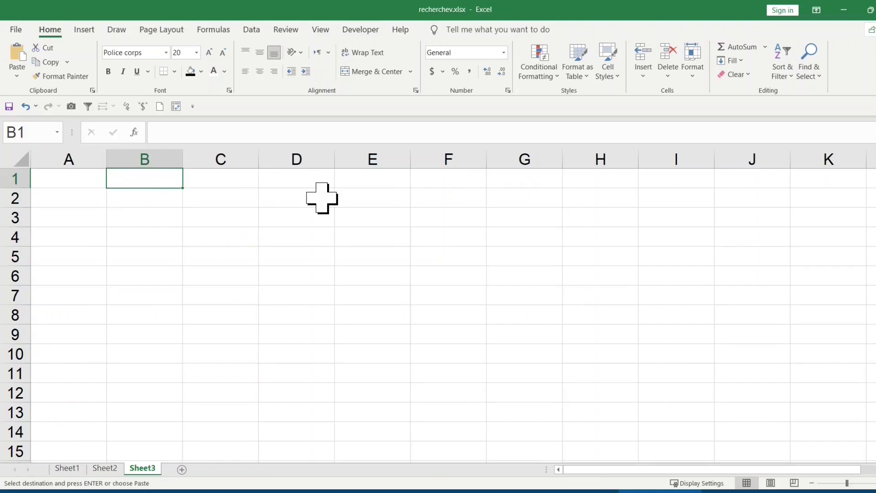
pyautogui.hotkey('ctrl', 'v')
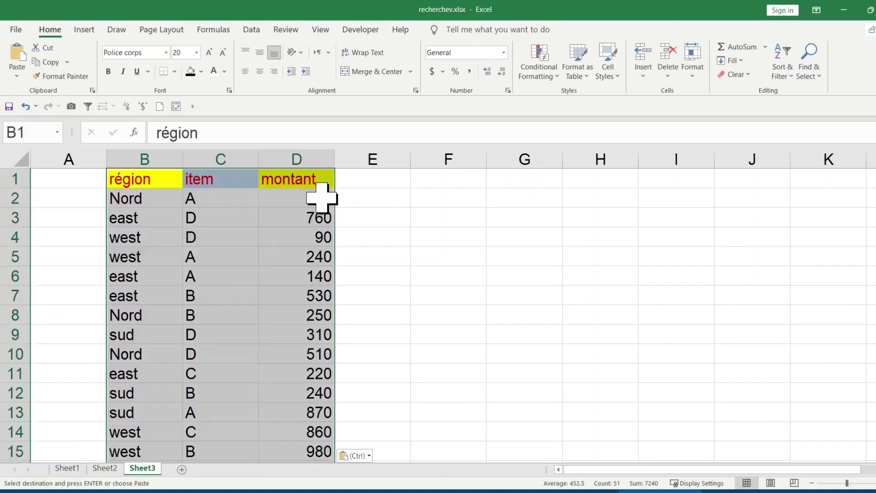
# Step: Check the helper column on Sheet1 and enter the heading itemrégion in A1 of Sheet3
pyautogui.click(75, 202)
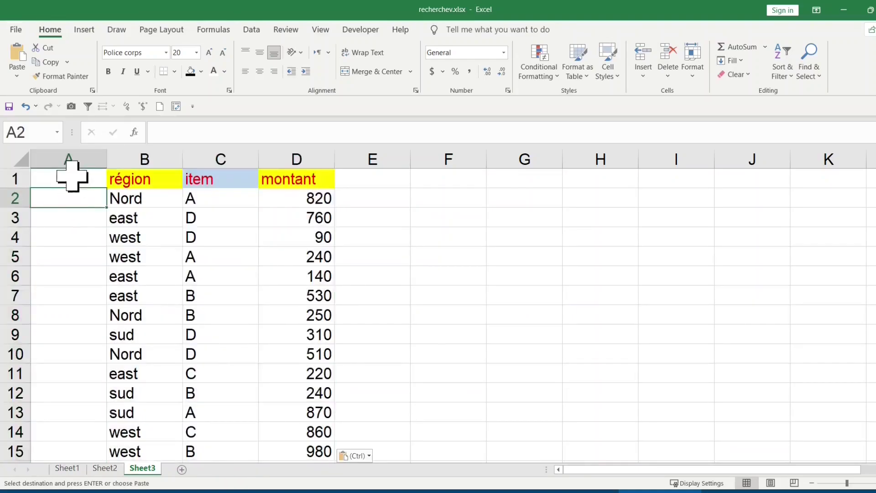
pyautogui.click(71, 175)
pyautogui.click(67, 468)
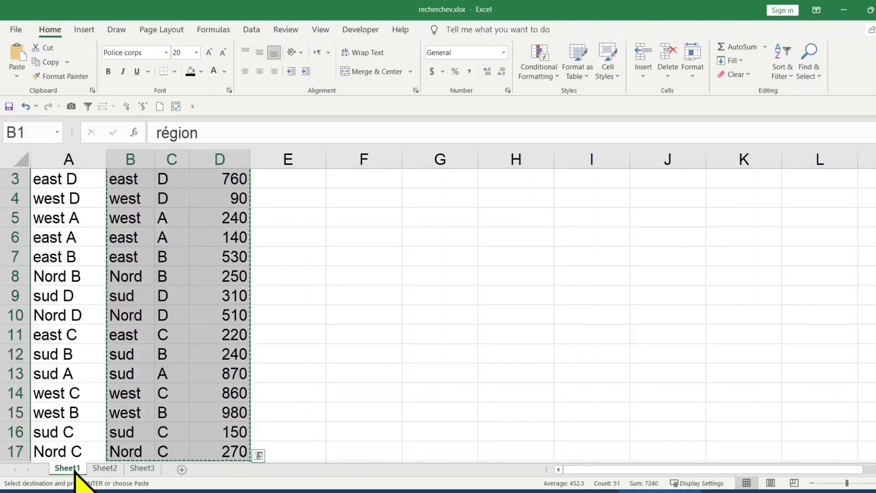
pyautogui.click(64, 178)
pyautogui.scroll(1, 164, 209)
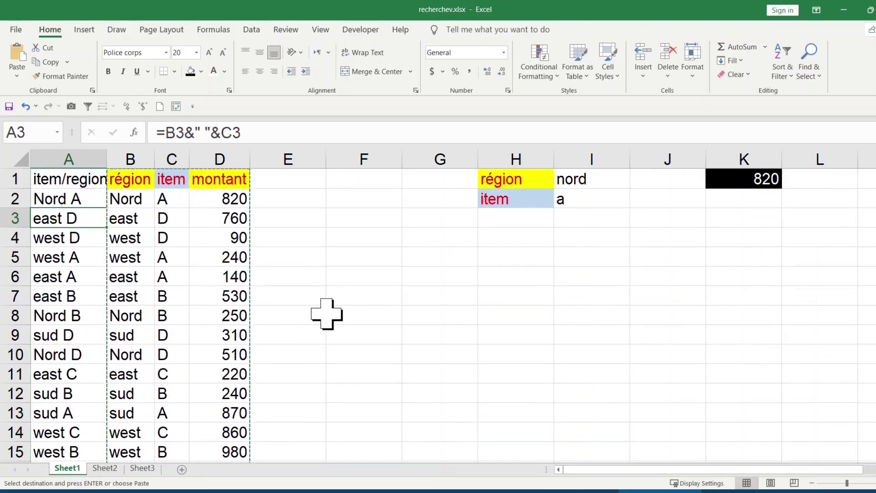
pyautogui.click(142, 468)
pyautogui.write('item')
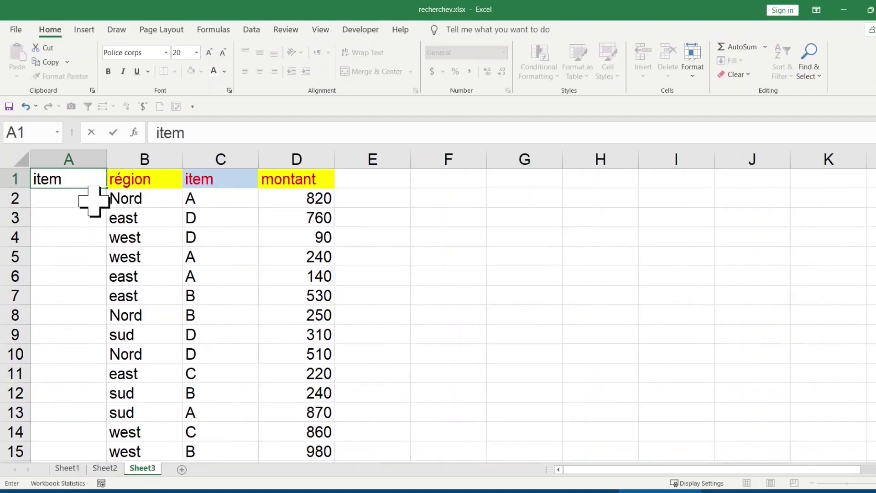
pyautogui.write('région')
pyautogui.click(74, 198)
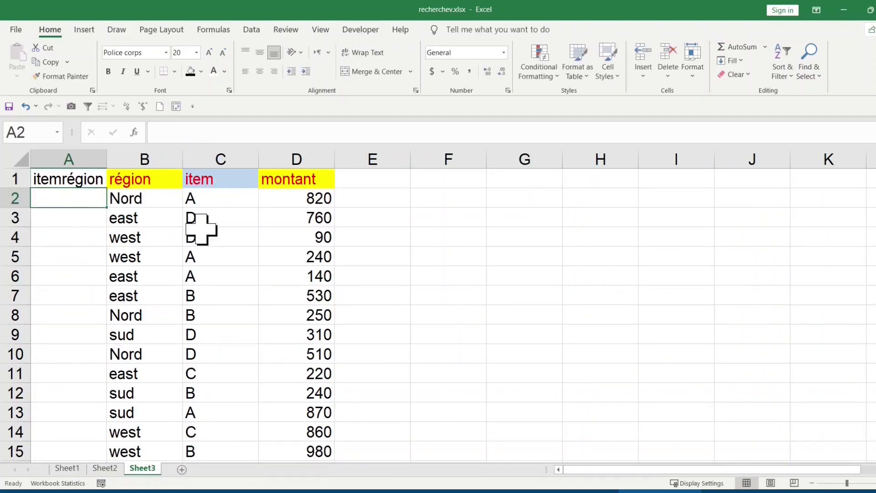
# Step: Enter =C2&B2 in A2 to join item and région without a space, and fill it down the table
pyautogui.write('=')
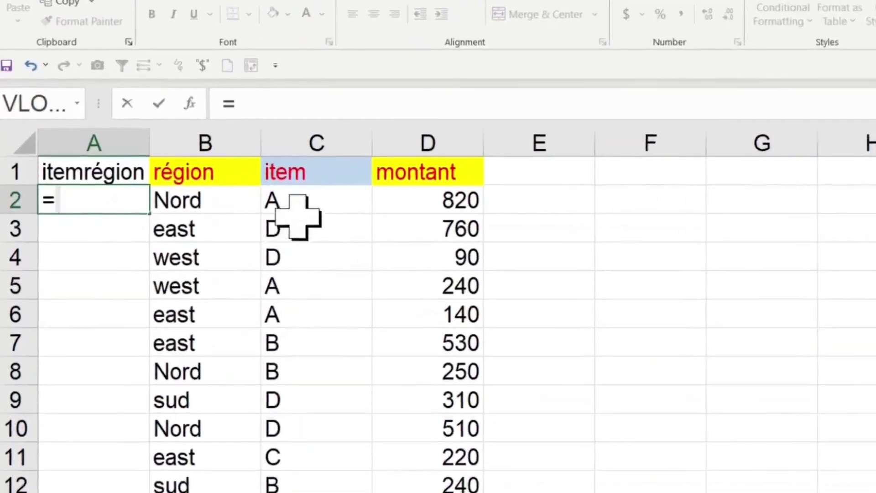
pyautogui.click(205, 198)
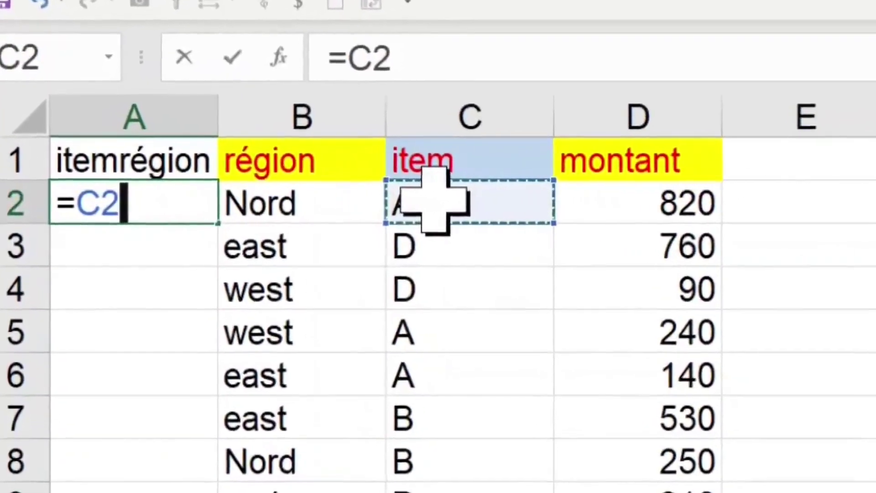
pyautogui.write('&')
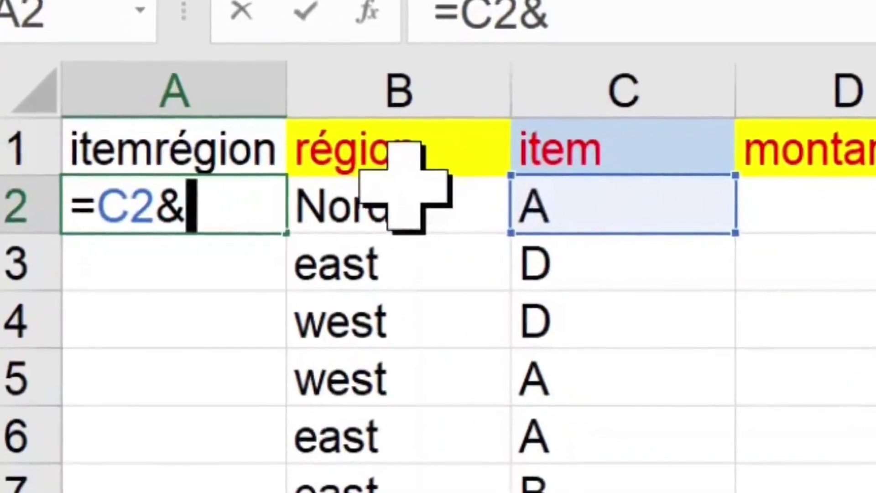
pyautogui.click(331, 200)
pyautogui.press('Return')
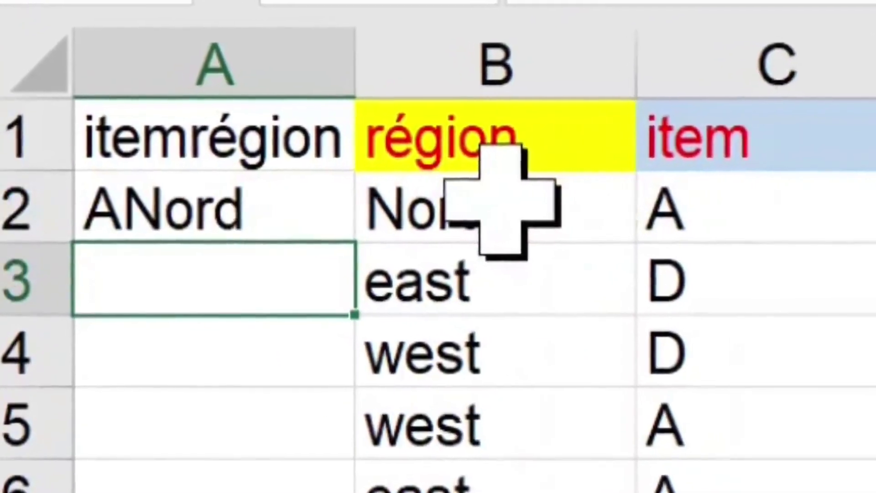
pyautogui.click(246, 235)
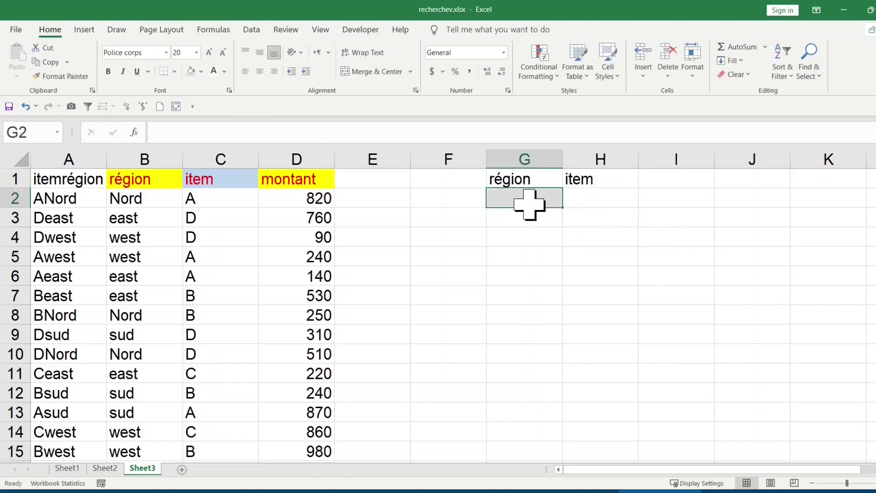
# Step: Start a VLOOKUP formula in J1 with the joined item and région criteria H2&G2 as the lookup value
pyautogui.click(735, 174)
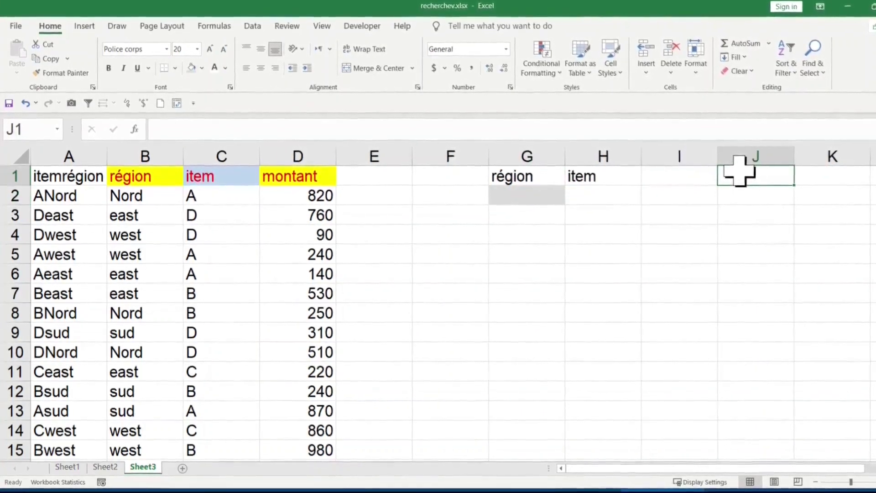
pyautogui.write('=vl')
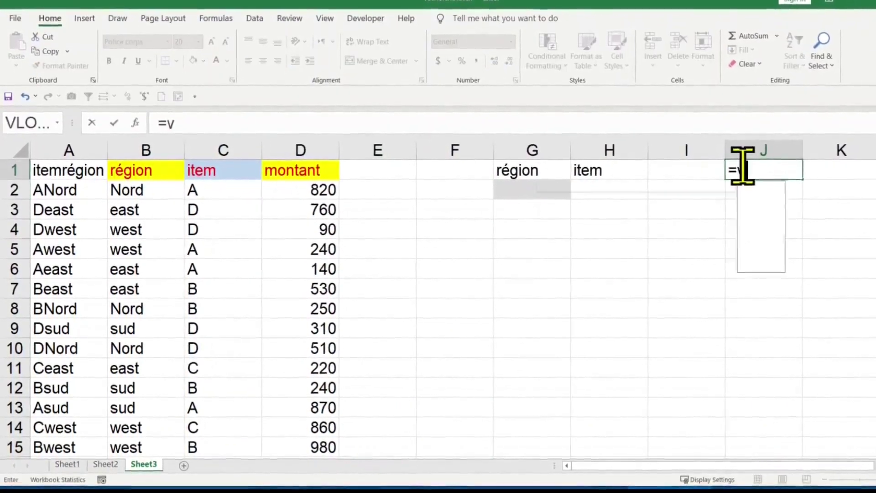
pyautogui.write('ooku')
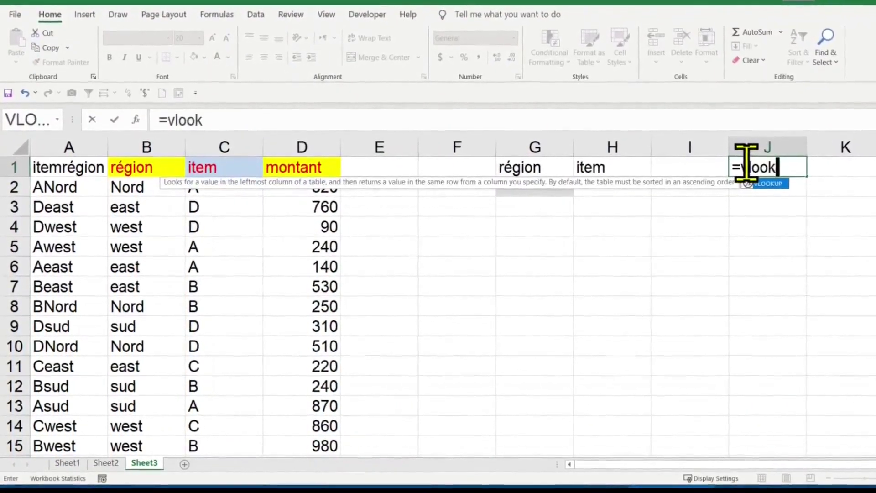
pyautogui.press('Tab')
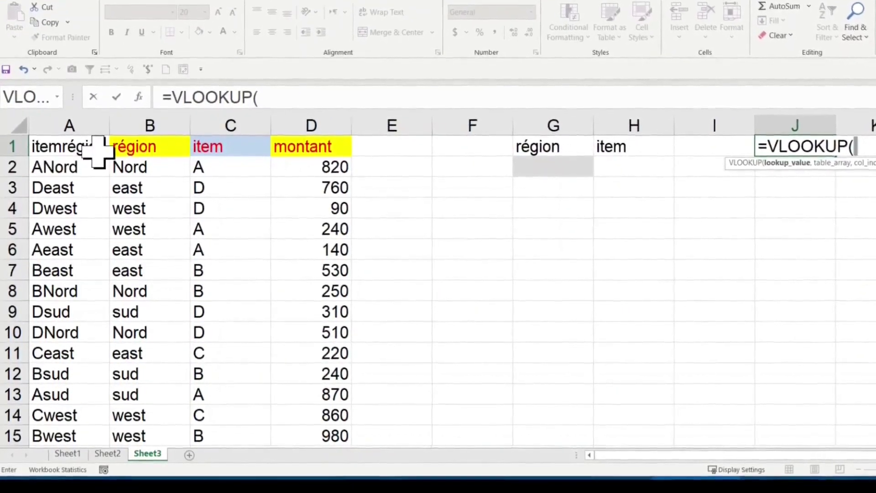
pyautogui.click(636, 163)
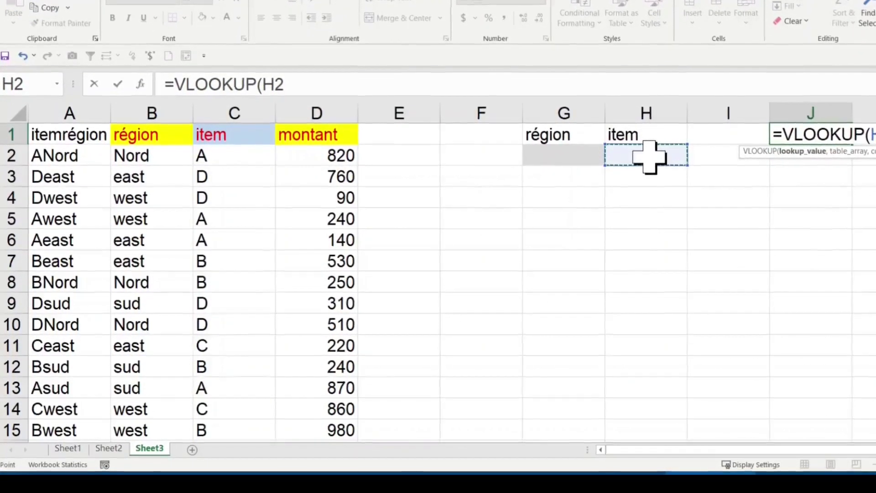
pyautogui.write('&')
pyautogui.click(576, 150)
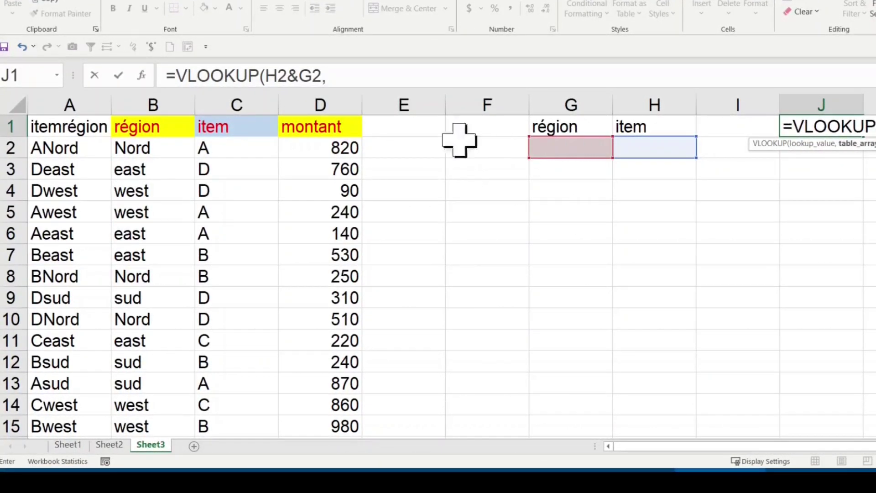
# Step: Complete the J1 lookup with the absolute table range $A$1:$D$17, column index 4 and exact match 0
pyautogui.moveTo(70, 133); pyautogui.dragTo(342, 382)
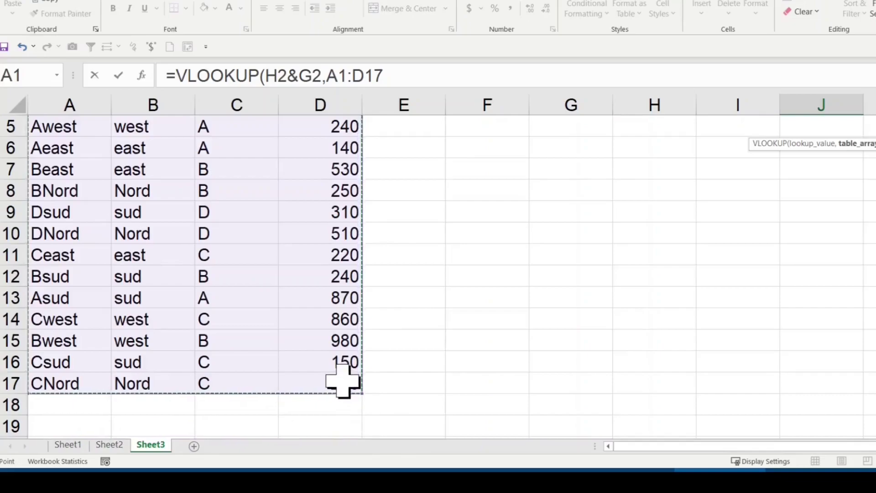
pyautogui.press('F4')
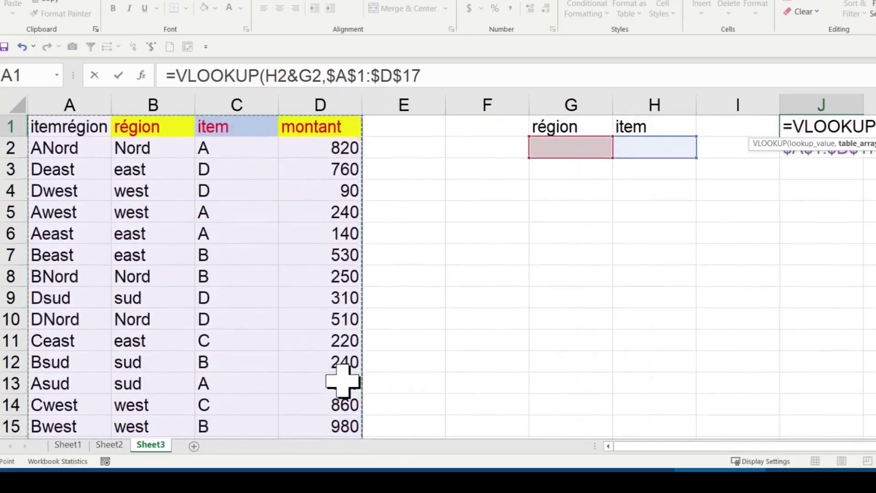
pyautogui.write(',')
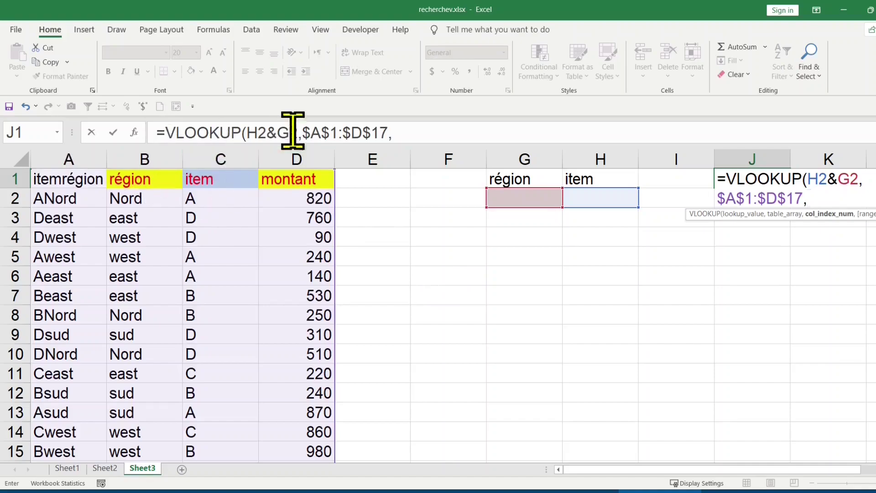
pyautogui.write('4')
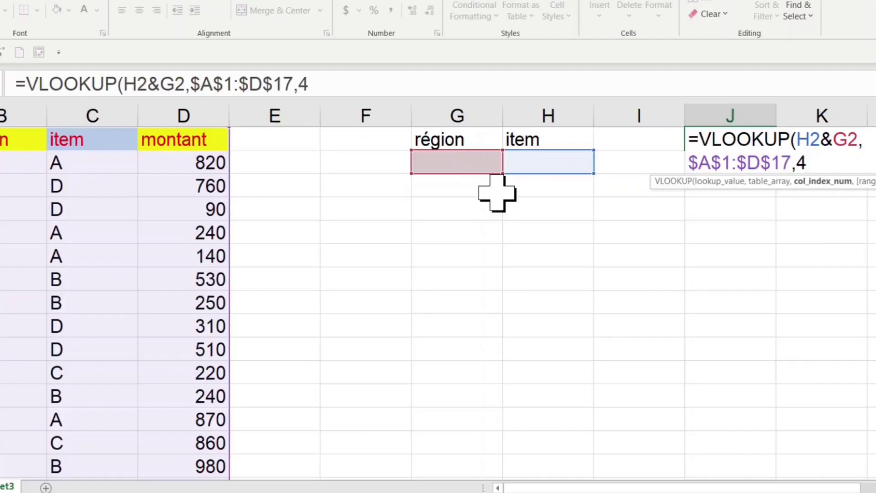
pyautogui.write(',')
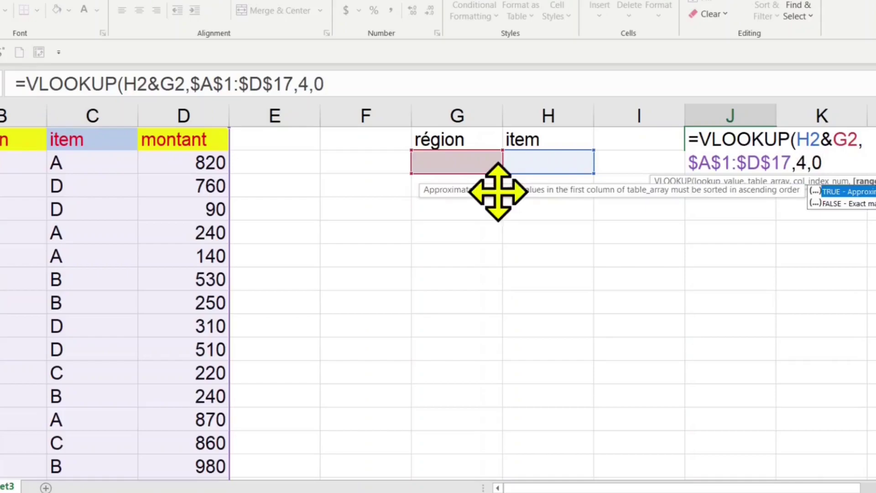
pyautogui.write('0)')
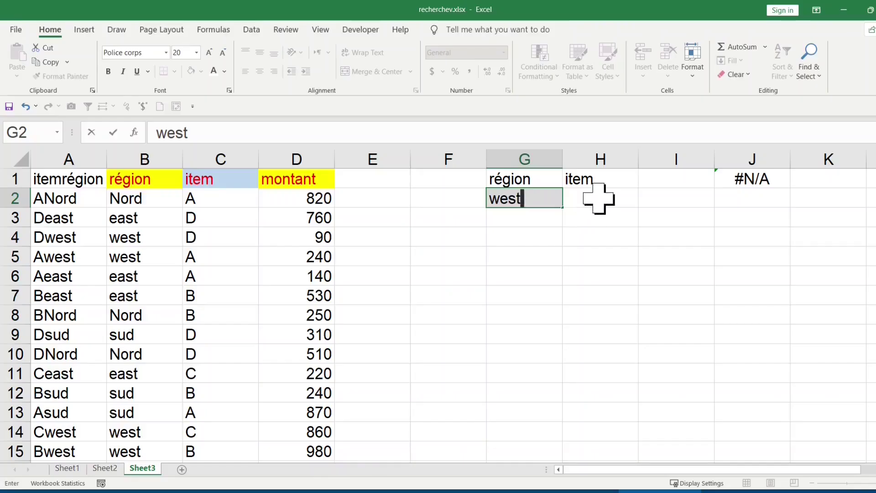
# Step: Enter the criteria west in G2 and d in H2, and check the J1 result against the matching table row
pyautogui.click(599, 198)
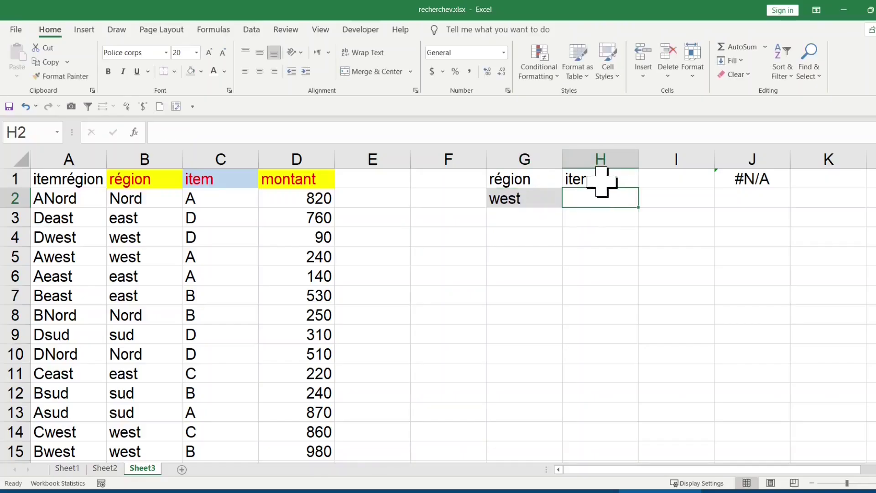
pyautogui.doubleClick(592, 203)
pyautogui.write('d')
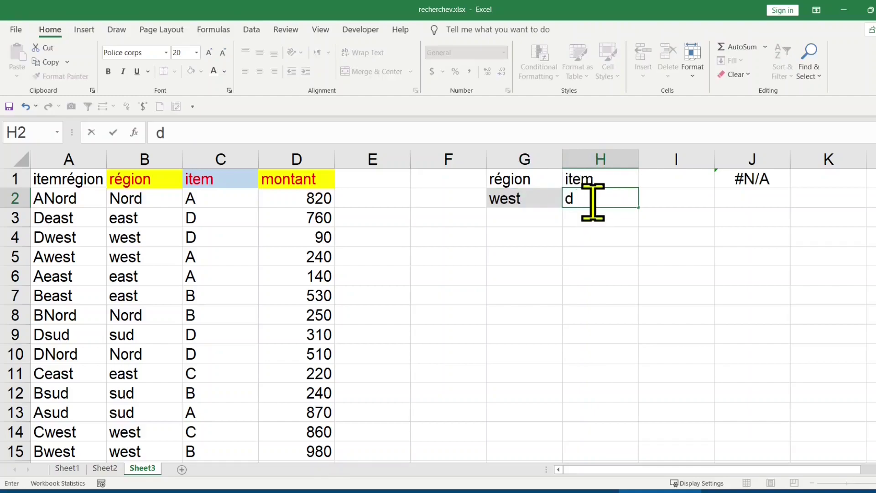
pyautogui.press('Return')
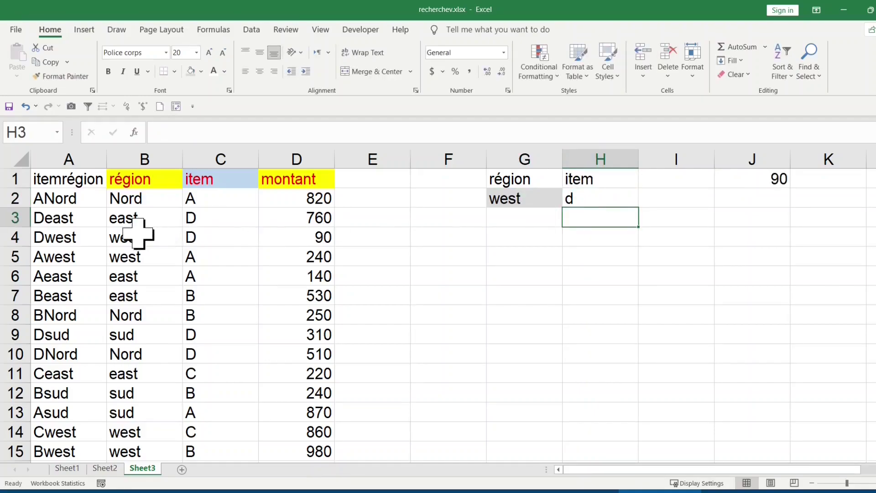
pyautogui.moveTo(125, 232); pyautogui.dragTo(303, 233)
pyautogui.click(770, 180)
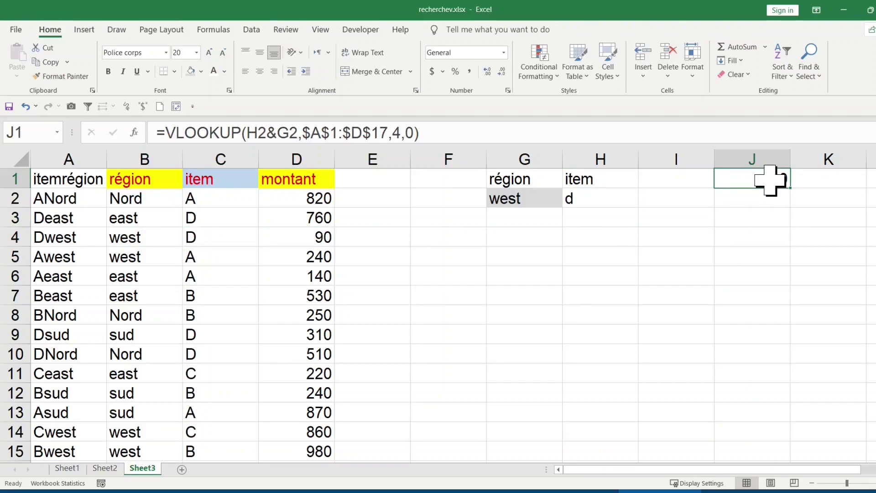
# Step: Clear the item criterion in H2 and insert IFERROR in front of the VLOOKUP in the J1 formula
pyautogui.click(593, 196)
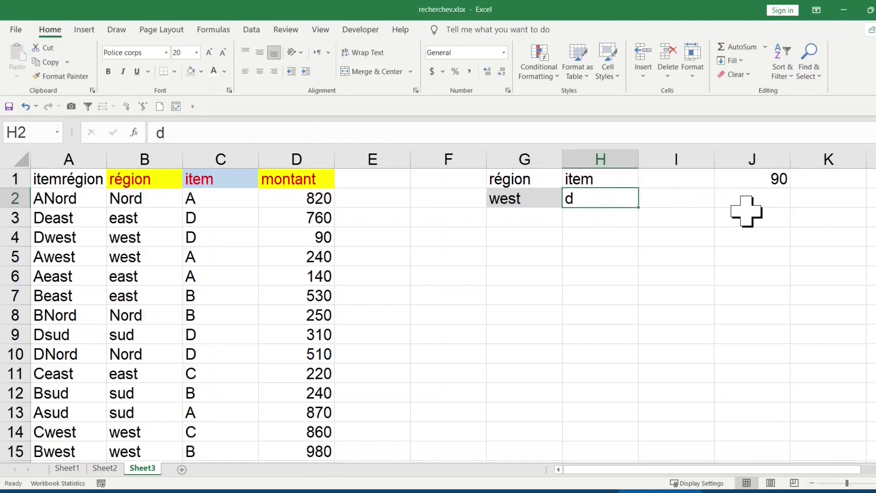
pyautogui.press('Delete')
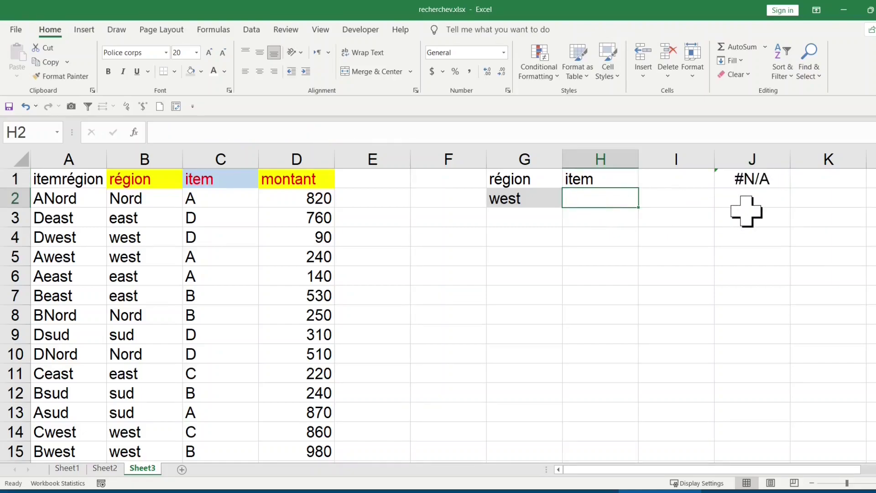
pyautogui.click(751, 179)
pyautogui.click(168, 132)
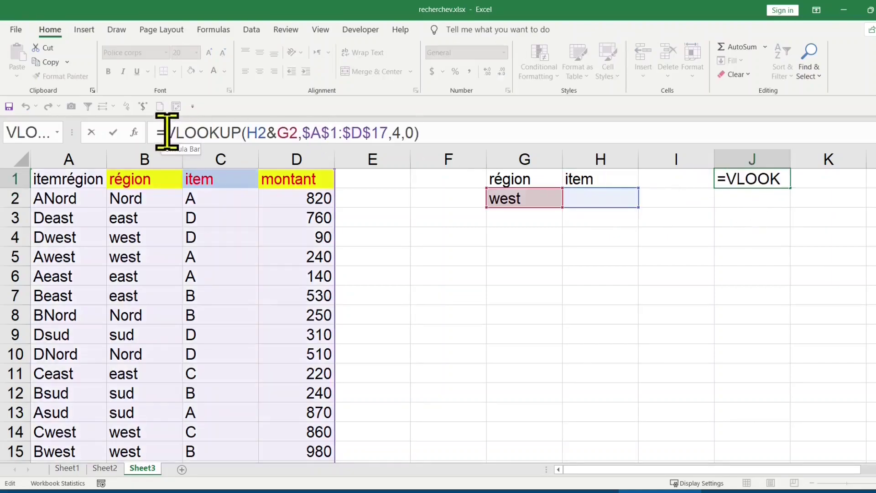
pyautogui.write('i')
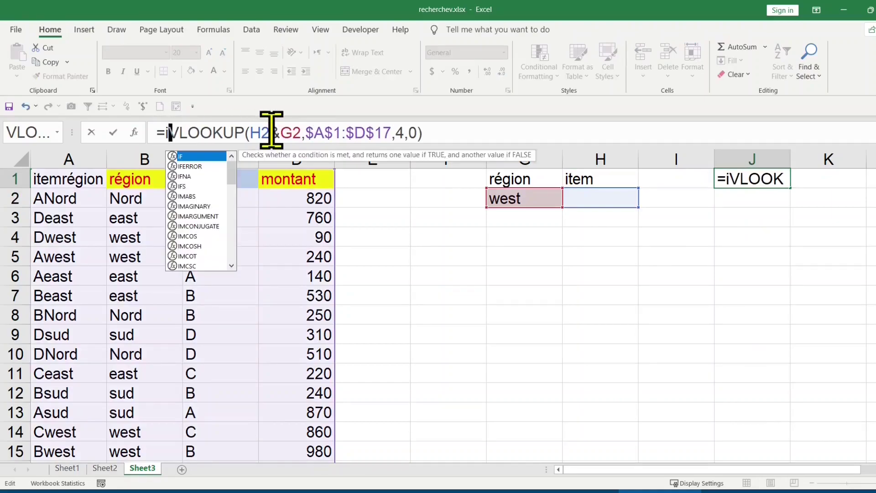
pyautogui.write('ferr')
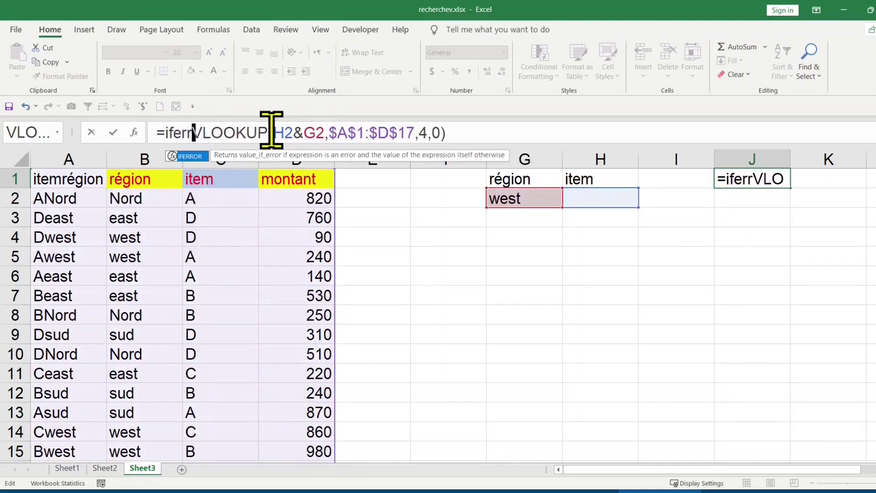
pyautogui.press('Tab')
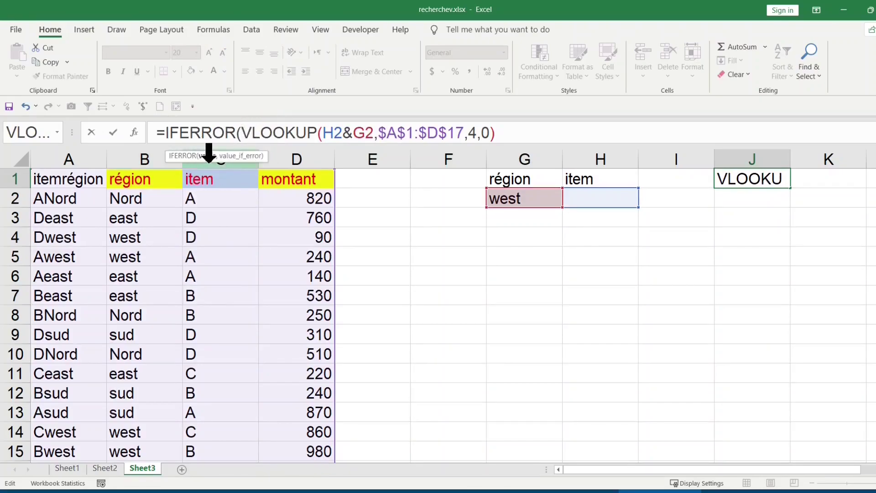
# Step: Finish the IFERROR formula in J1 with " erreur" as the value returned when the lookup fails
pyautogui.moveTo(244, 127); pyautogui.dragTo(512, 128)
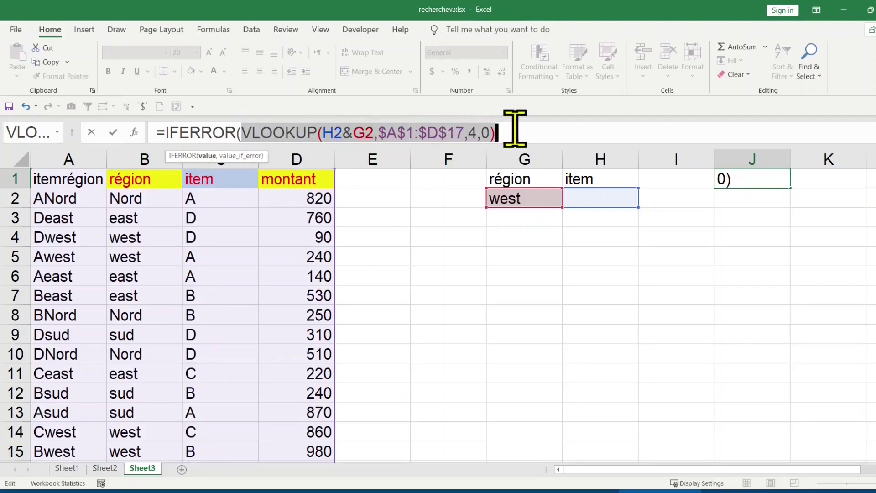
pyautogui.click(531, 132)
pyautogui.write(',')
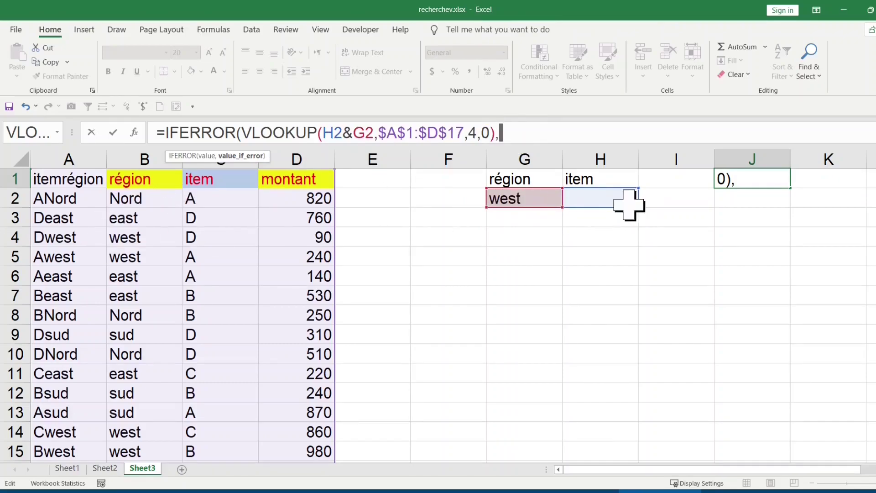
pyautogui.write('" erreur"')
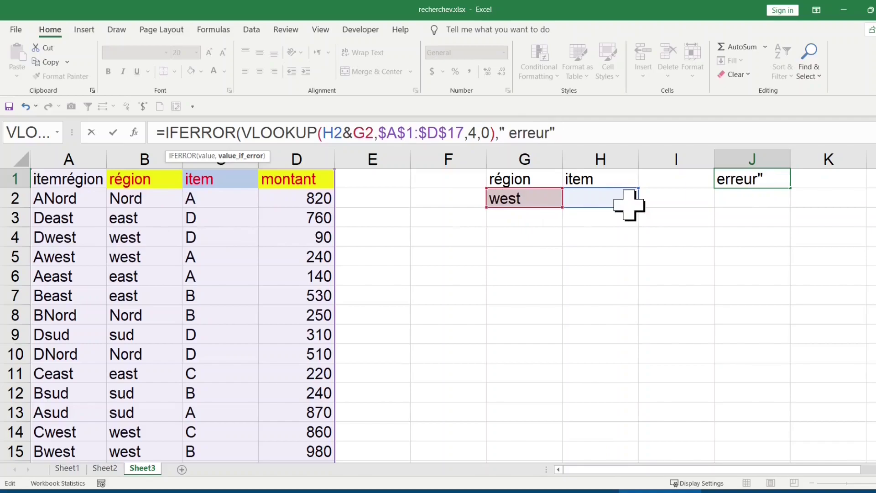
pyautogui.write(')')
pyautogui.press('Return')
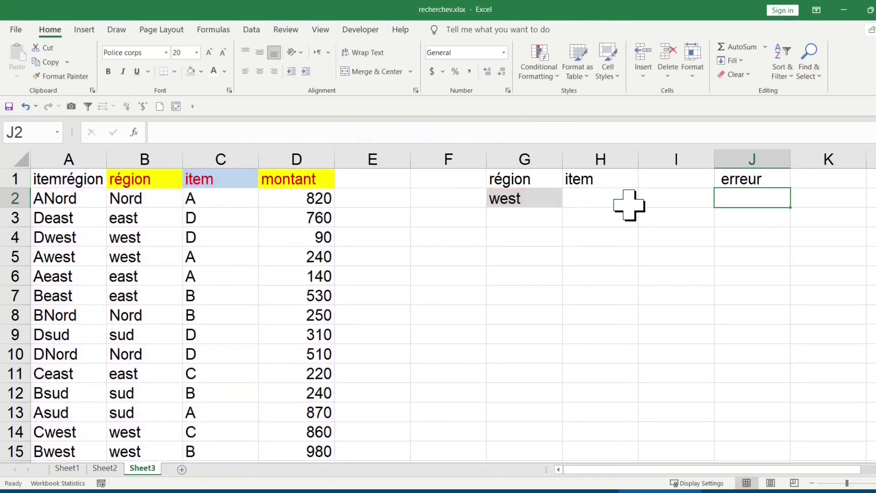
# Step: Enter a as the item in H2 and check the J1 result against the west A row of the table
pyautogui.click(614, 199)
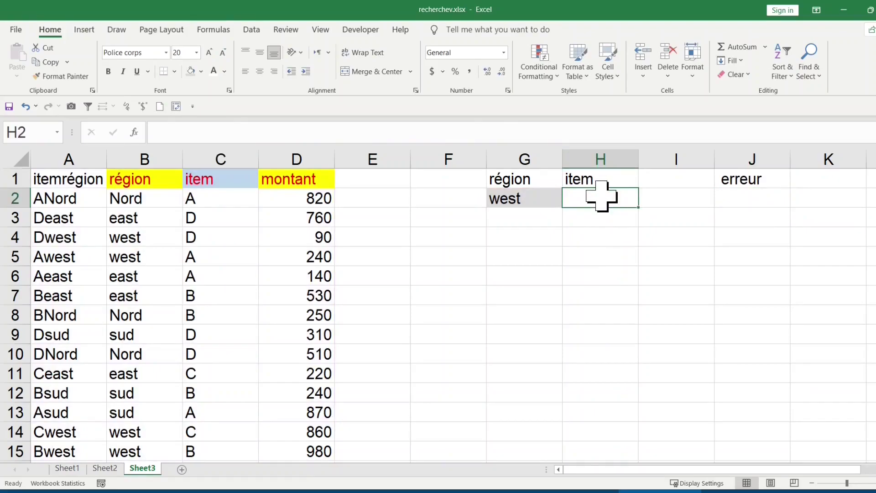
pyautogui.write('a')
pyautogui.press('Return')
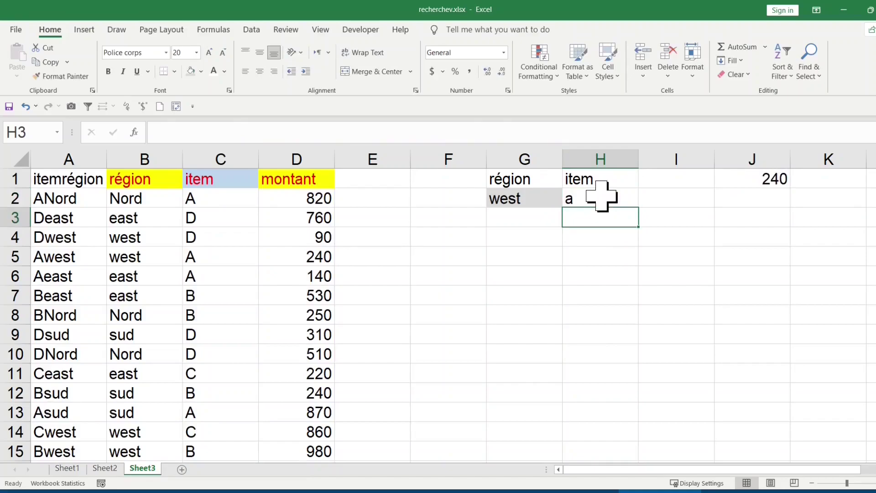
pyautogui.moveTo(135, 255); pyautogui.dragTo(294, 254)
pyautogui.click(527, 241)
pyautogui.click(459, 242)
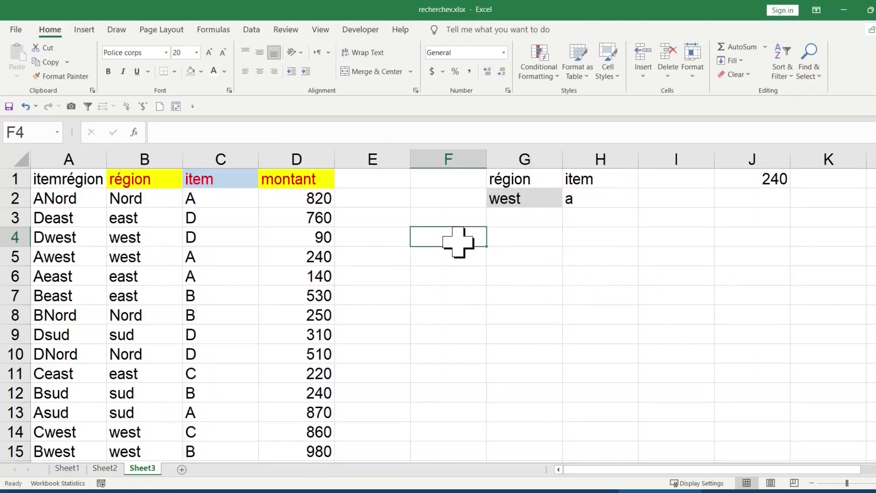